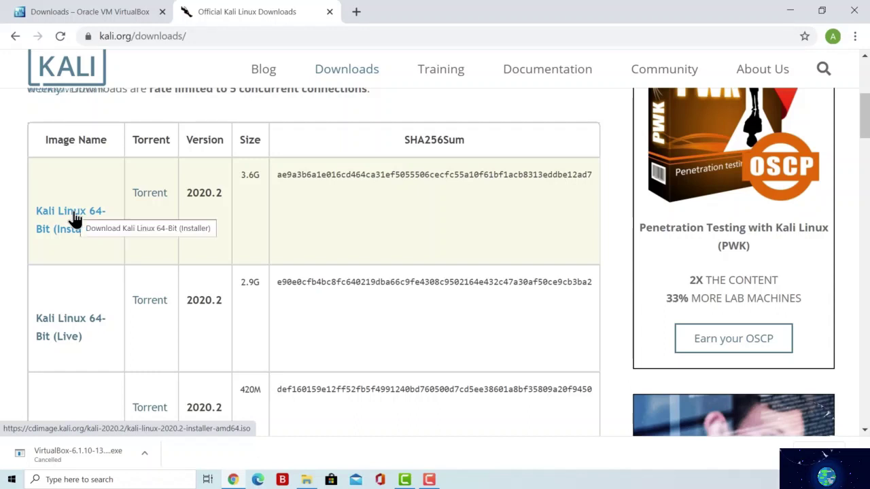
- Start downloading the Kali Linux 2020.2 64-Bit installer image
click(73, 218)
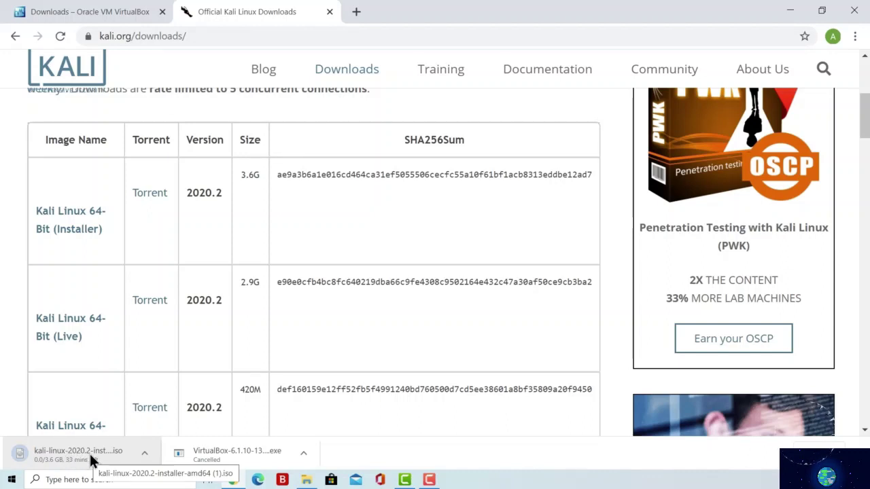
drag(224, 192, 182, 195)
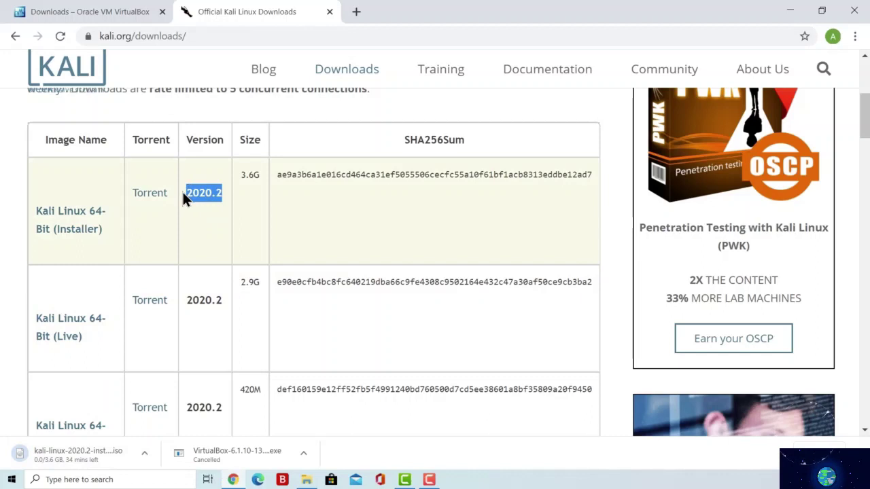
click(195, 215)
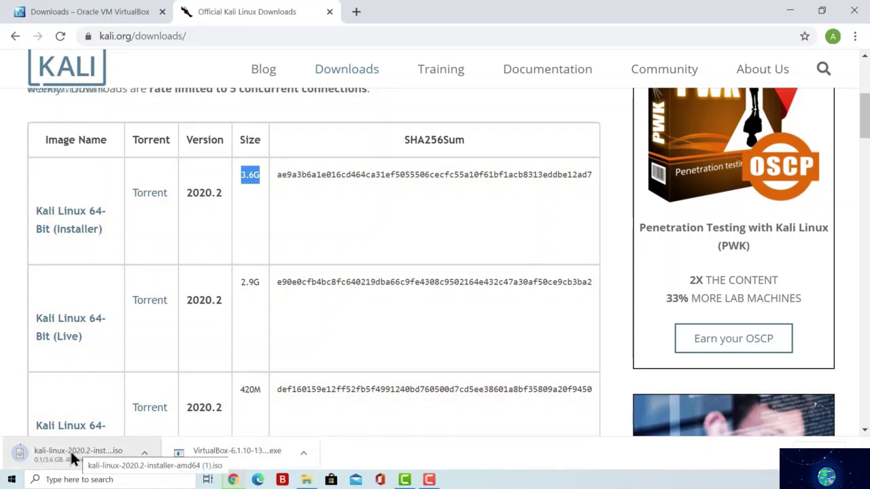
- Cancel the Kali installer download and minimize Chrome to reveal the desktop
click(145, 455)
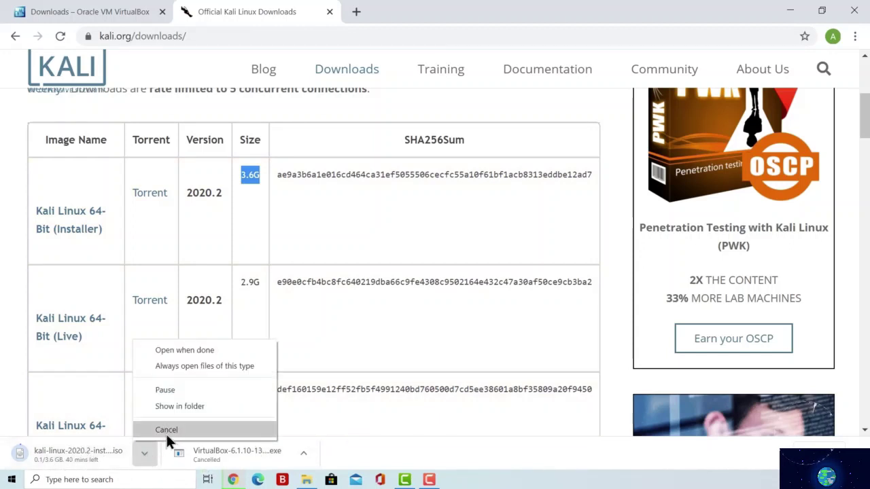
click(170, 429)
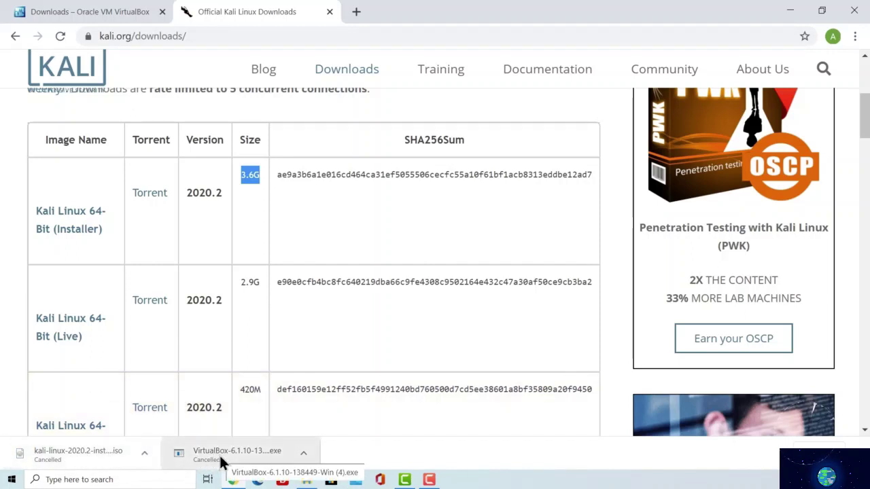
click(788, 11)
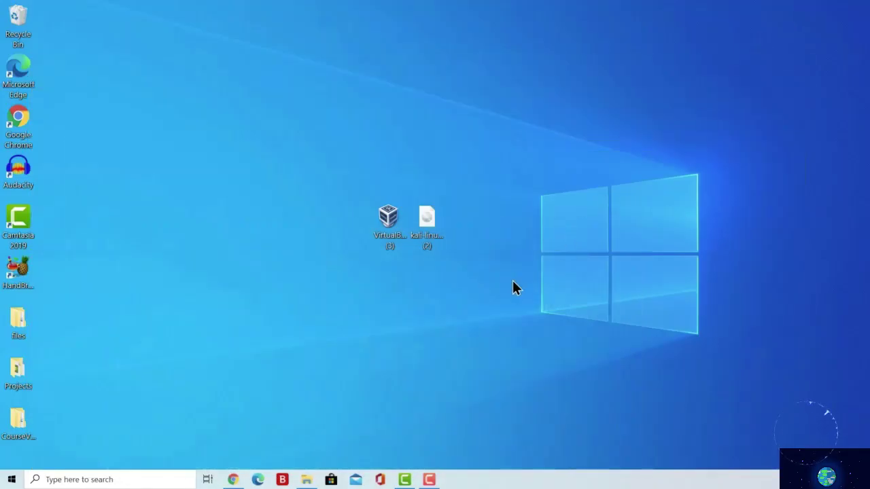
- Select the two downloaded installer icons and move the VirtualBox installer further left on the desktop
mouse_move(513, 280)
mouse_down()
mouse_move(321, 178)
mouse_move(512, 290)
mouse_move(508, 282)
mouse_up()
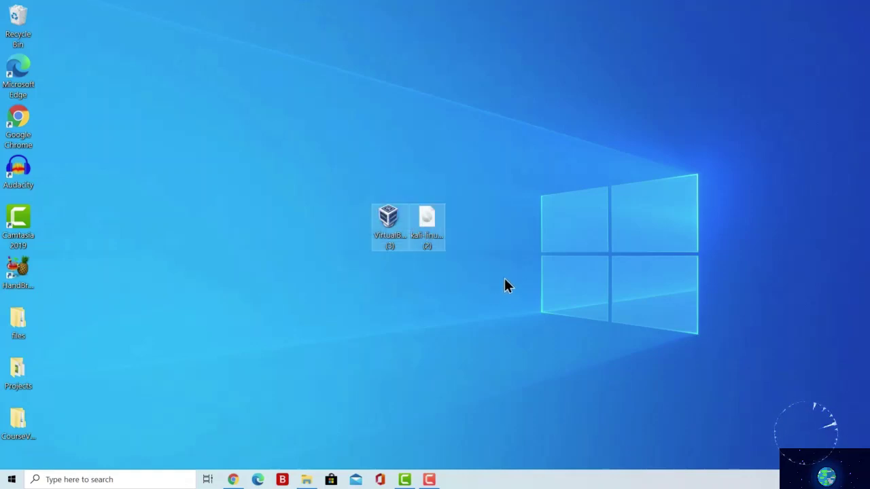
click(501, 274)
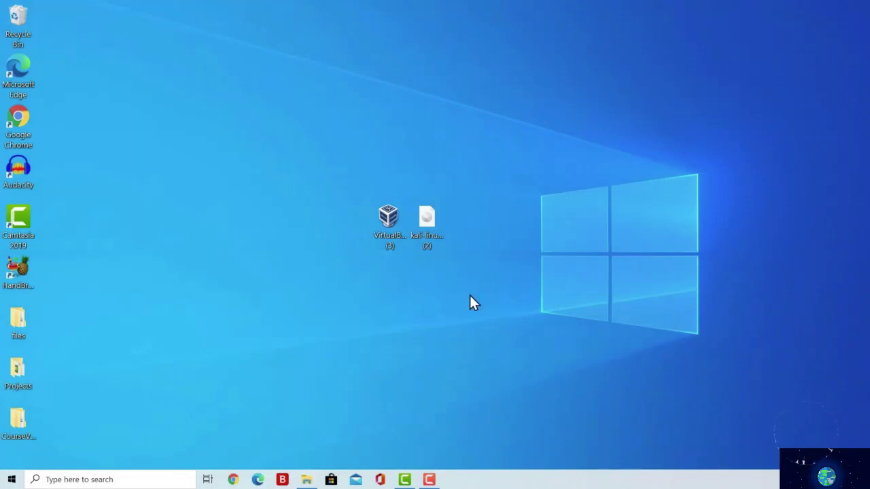
drag(473, 293, 338, 178)
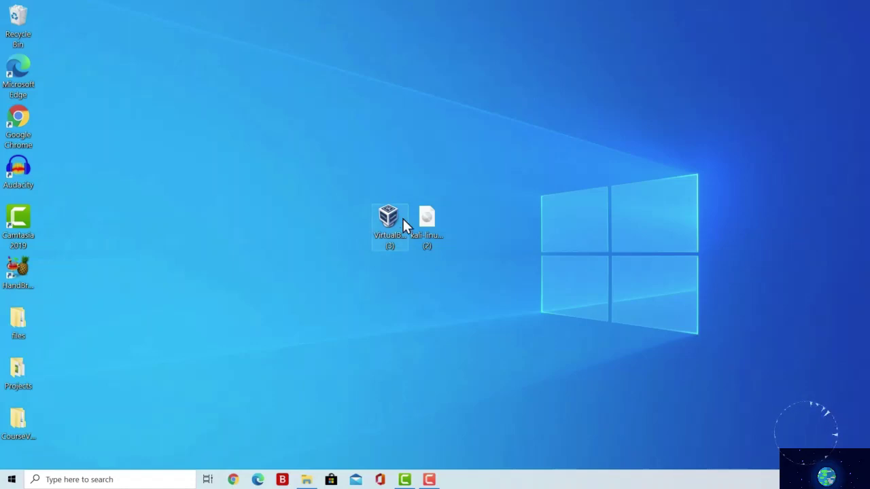
drag(388, 212, 246, 207)
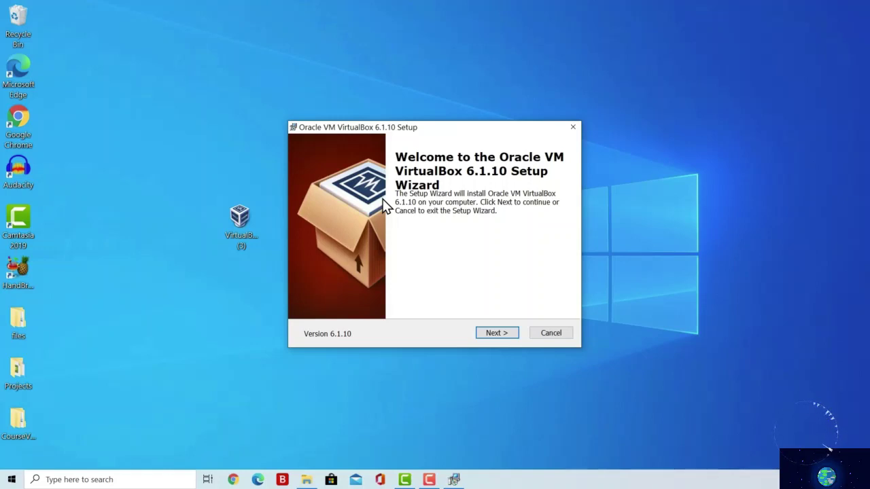
- Advance through the VirtualBox 6.1.10 welcome, default features and shortcut options pages
click(498, 333)
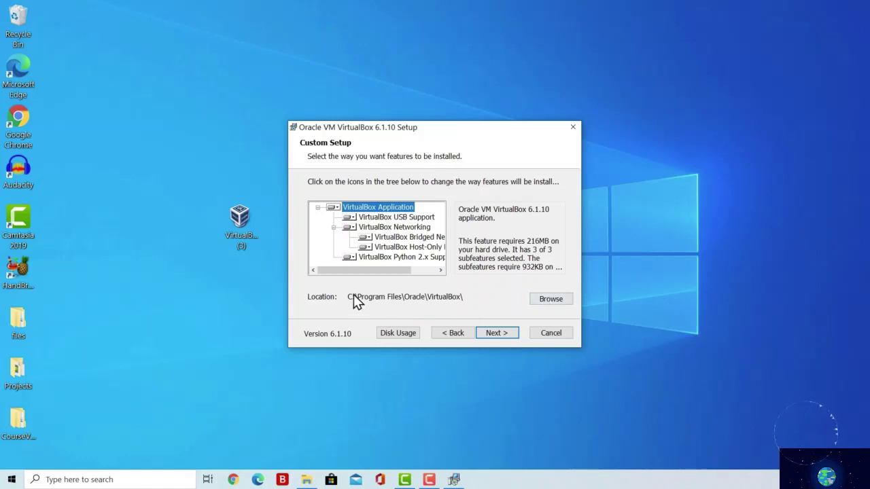
click(493, 333)
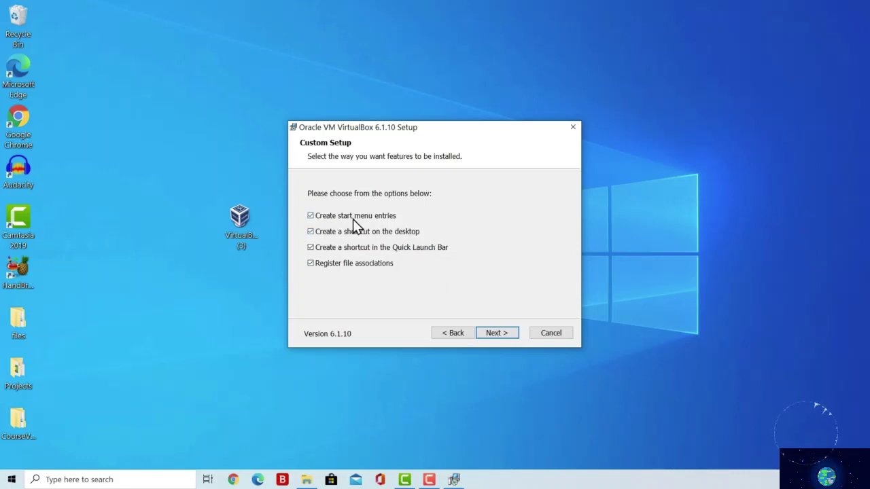
click(311, 216)
click(491, 333)
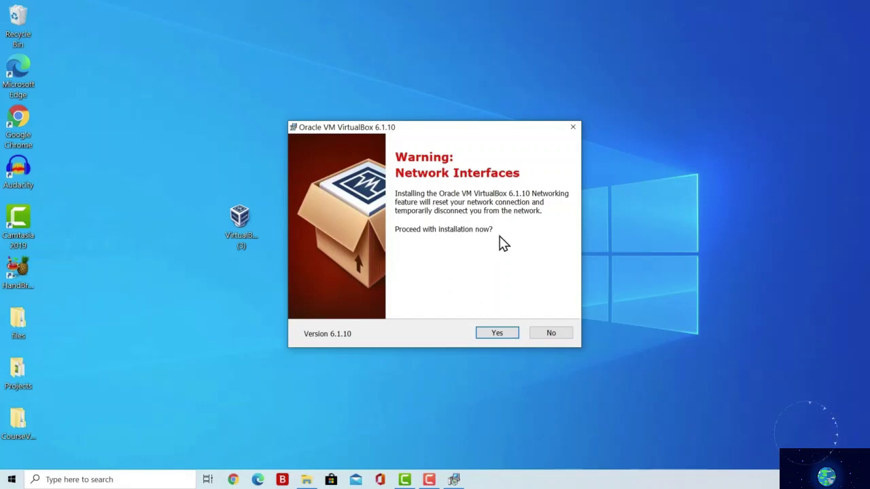
- Accept the network interfaces warning, install VirtualBox with administrator approval, and finish setup
click(497, 333)
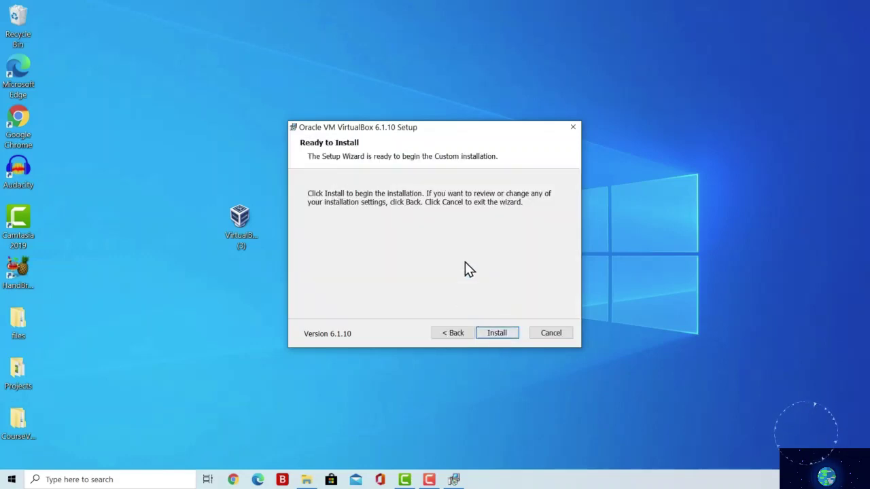
click(495, 335)
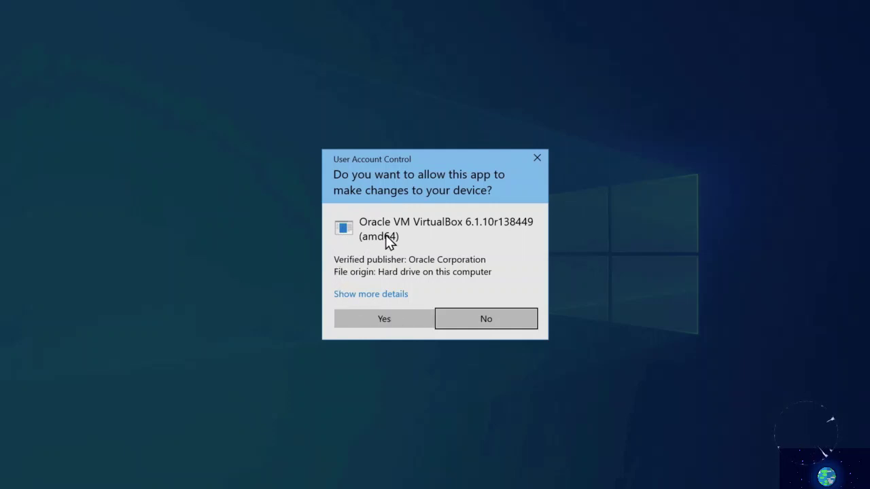
click(384, 319)
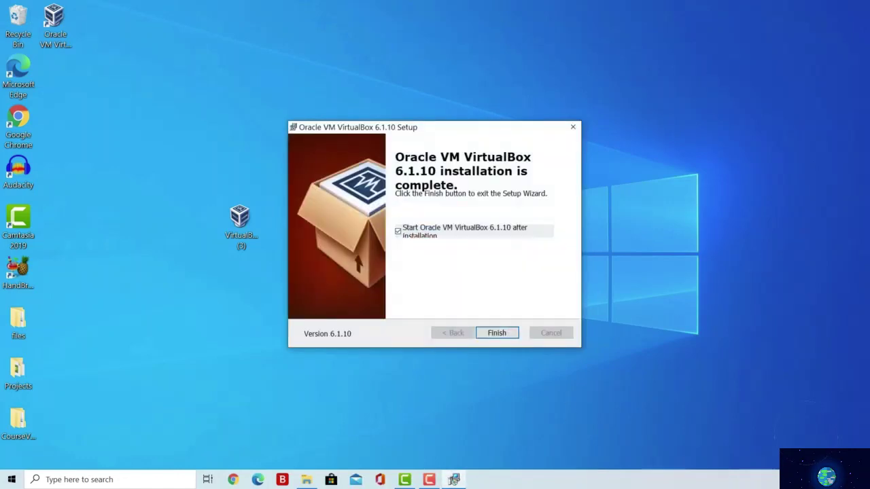
click(494, 333)
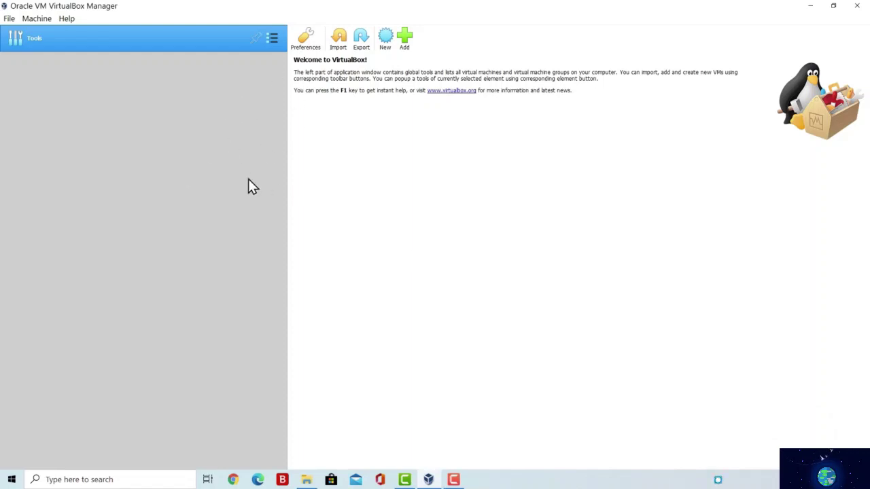
- Create a new machine named 'Kali Linux' with type Linux and version Debian (64-bit)
click(385, 39)
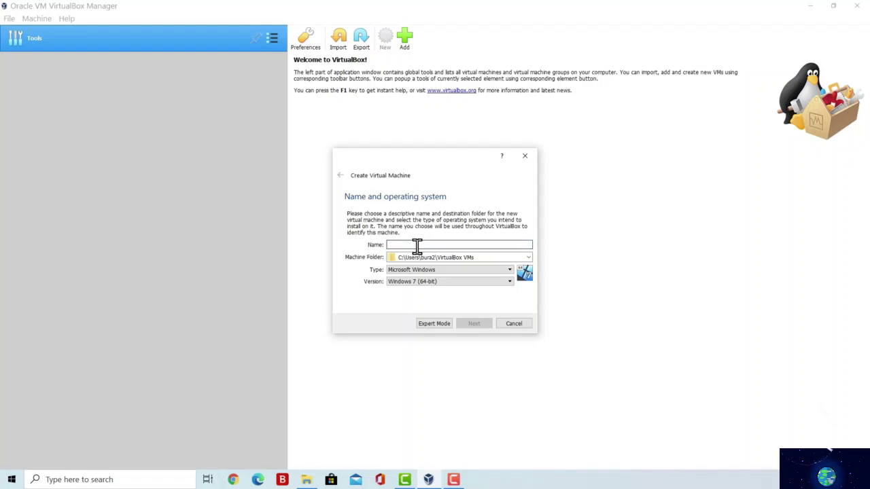
text(Kali Linux)
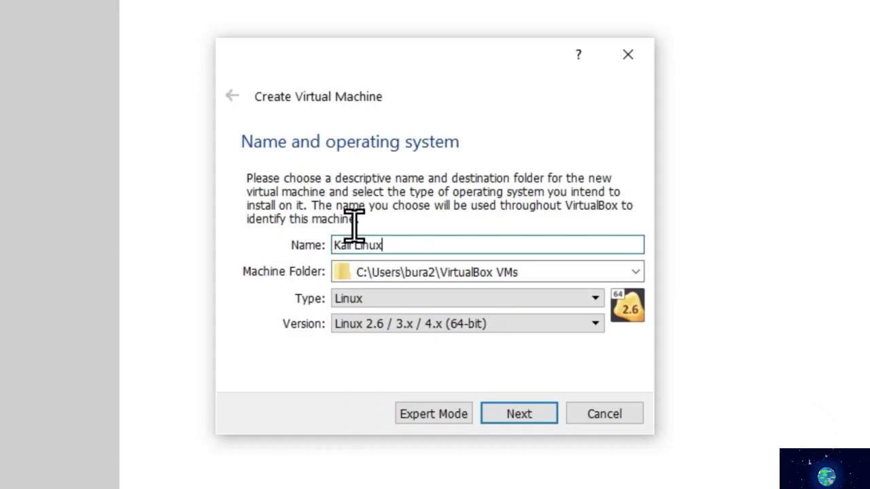
click(389, 246)
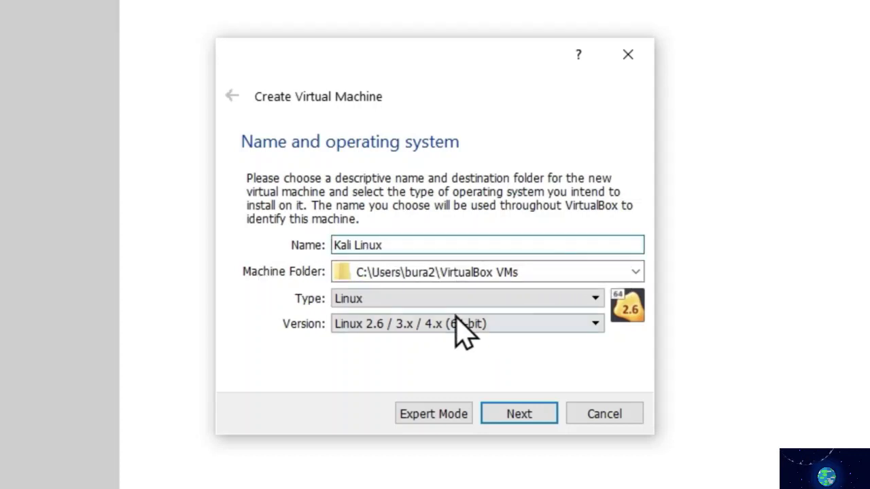
click(369, 299)
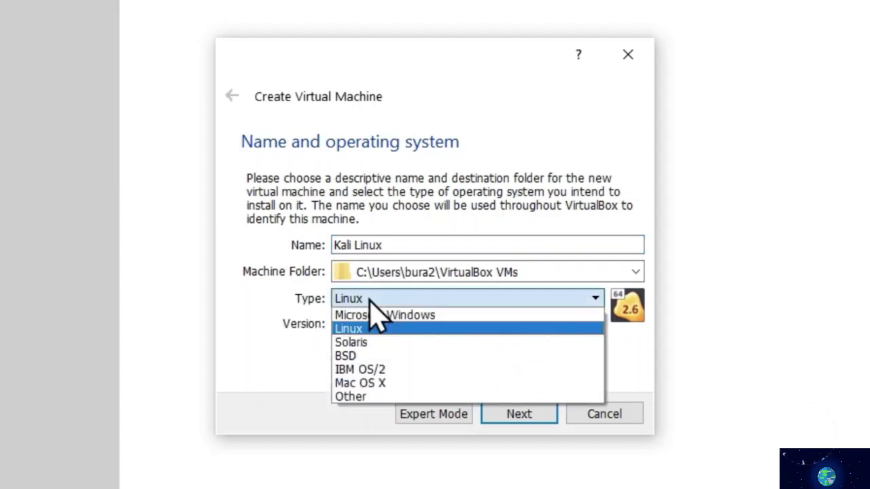
click(360, 329)
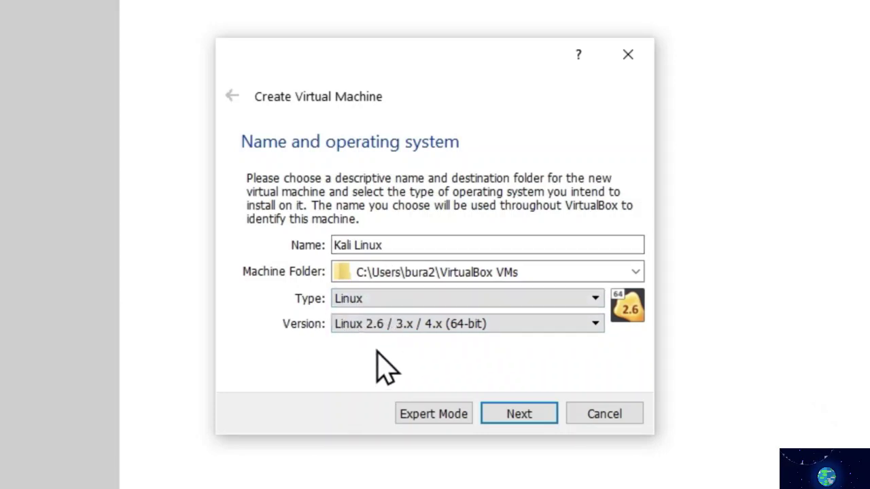
click(445, 329)
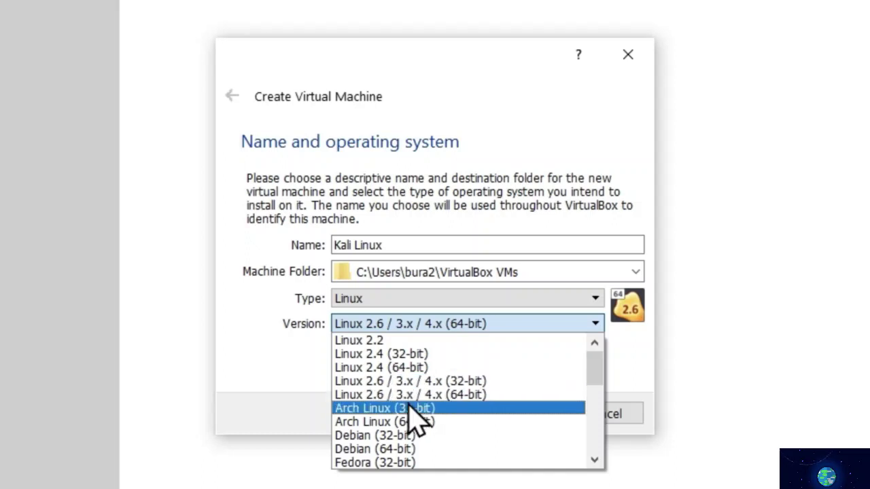
scroll(407, 424, down, 1)
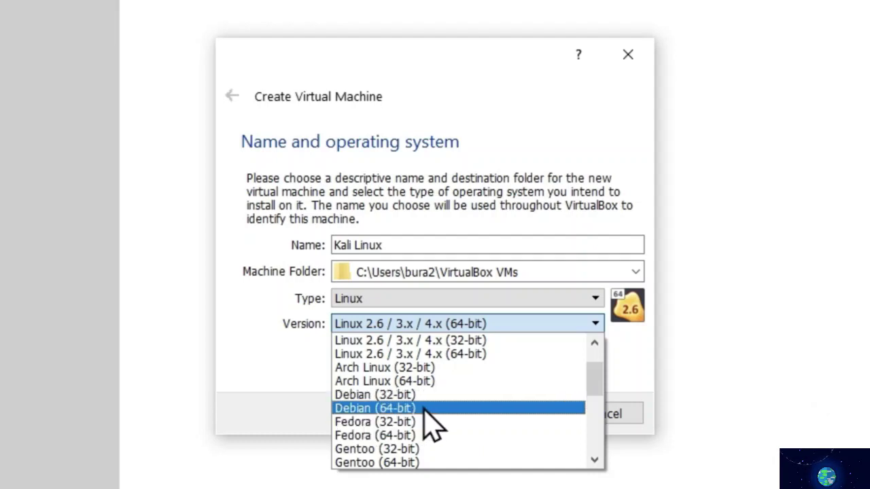
click(360, 409)
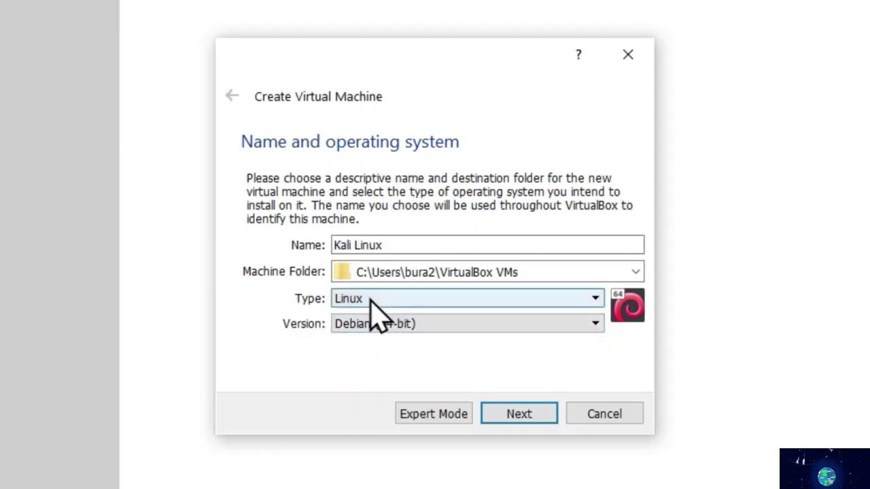
click(520, 416)
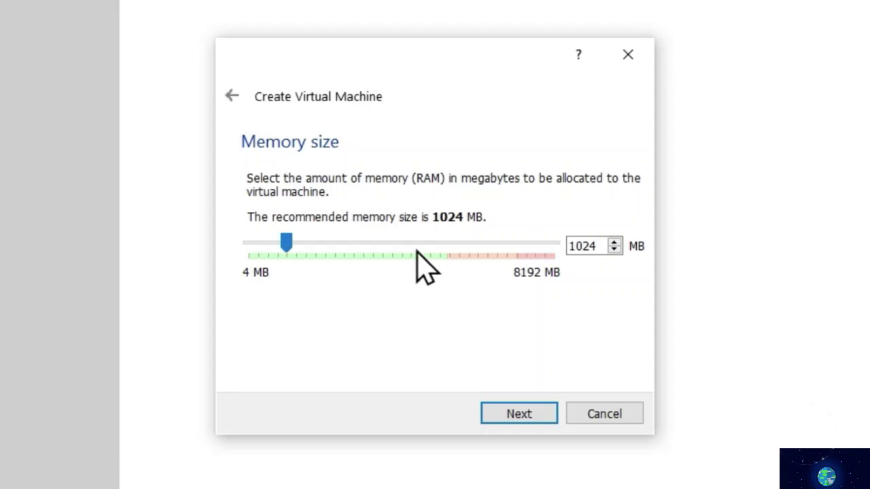
- Set the Kali Linux machine's memory to 2048 MB and continue to the hard disk page
drag(286, 244, 398, 242)
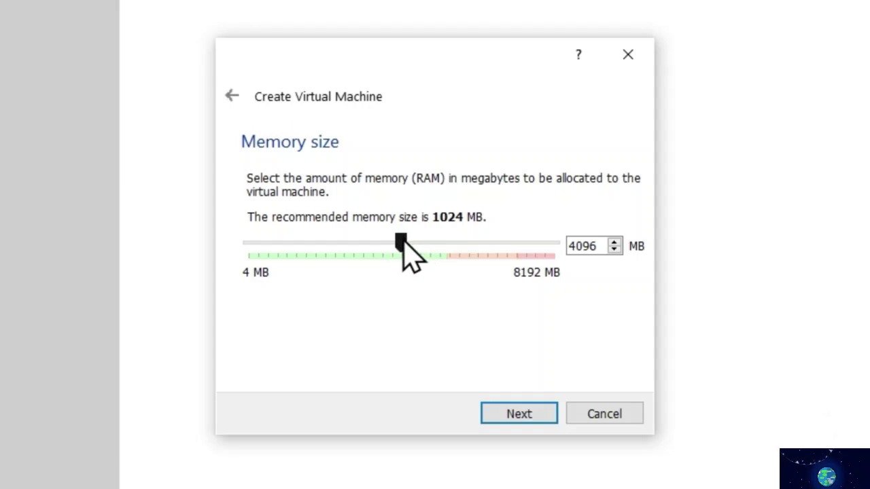
drag(400, 241, 324, 243)
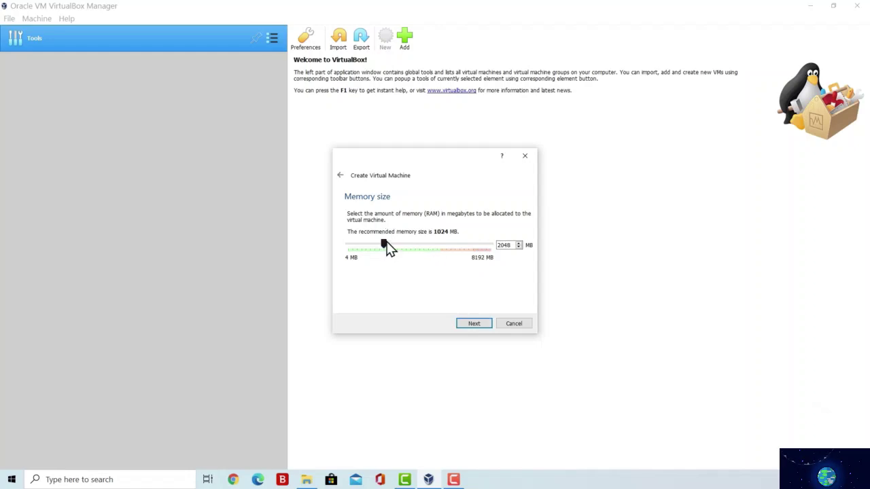
drag(384, 241, 366, 241)
drag(369, 249, 383, 247)
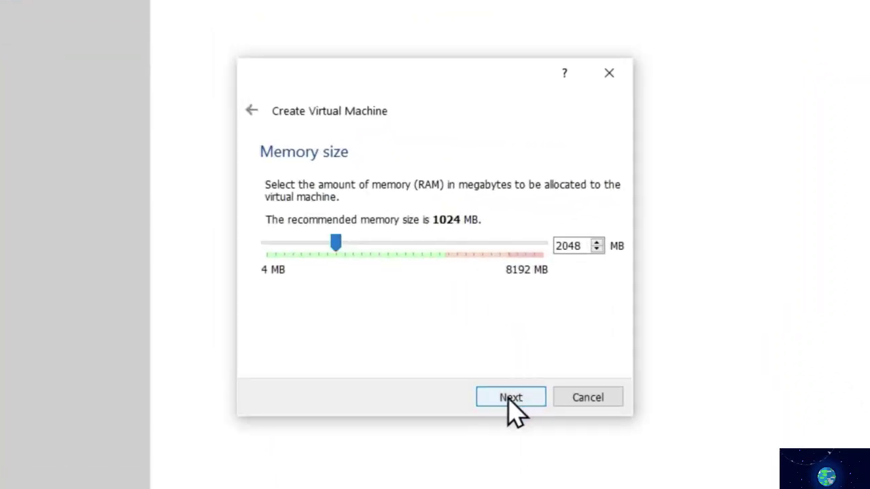
click(509, 400)
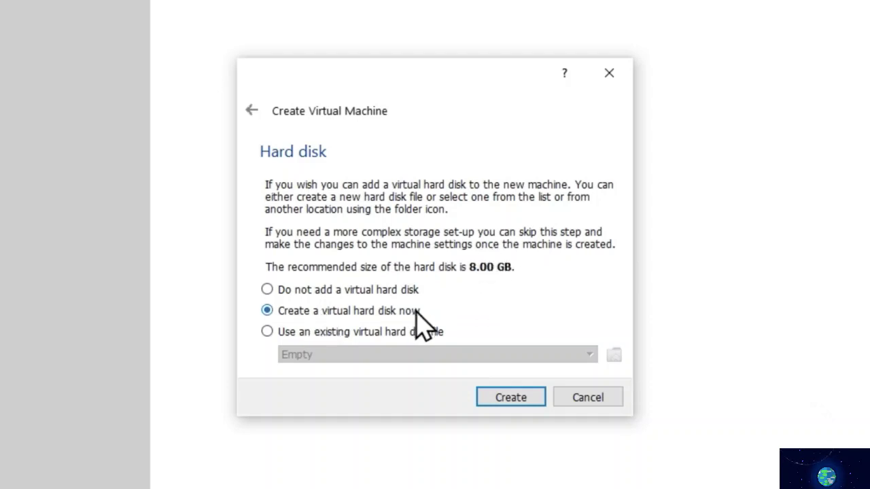
- Choose to create a new dynamically allocated VDI virtual hard disk
click(499, 398)
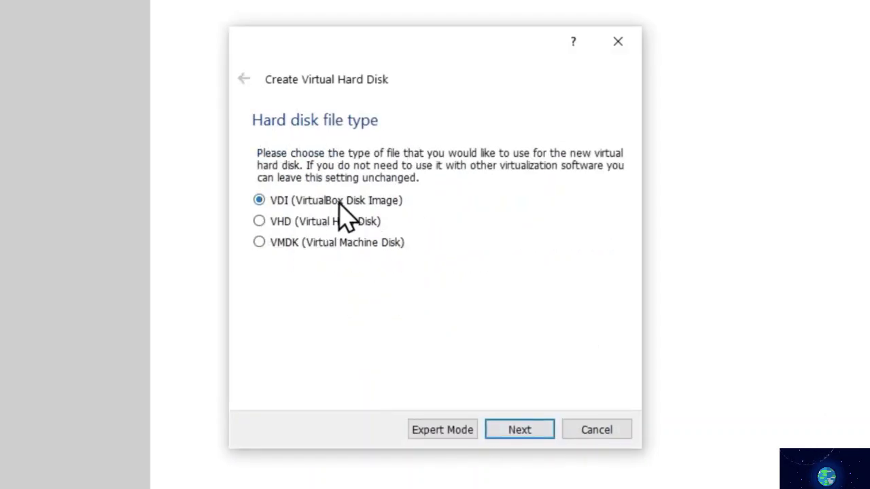
click(520, 435)
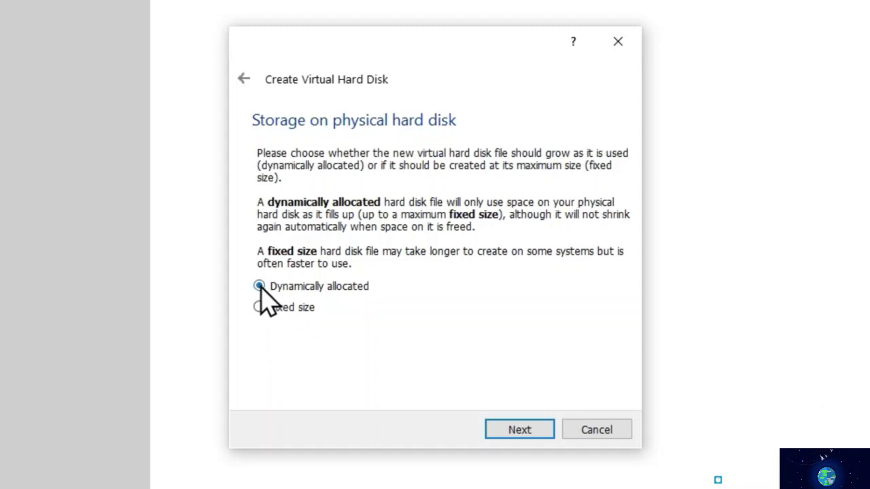
click(518, 431)
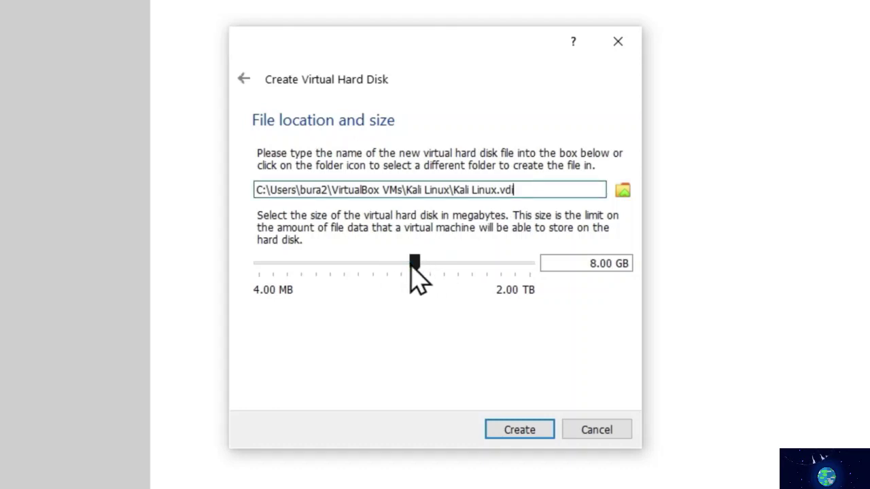
- Enlarge Kali Linux.vdi from 8.00 GB to 30.60 GB and create the disk
mouse_move(410, 268)
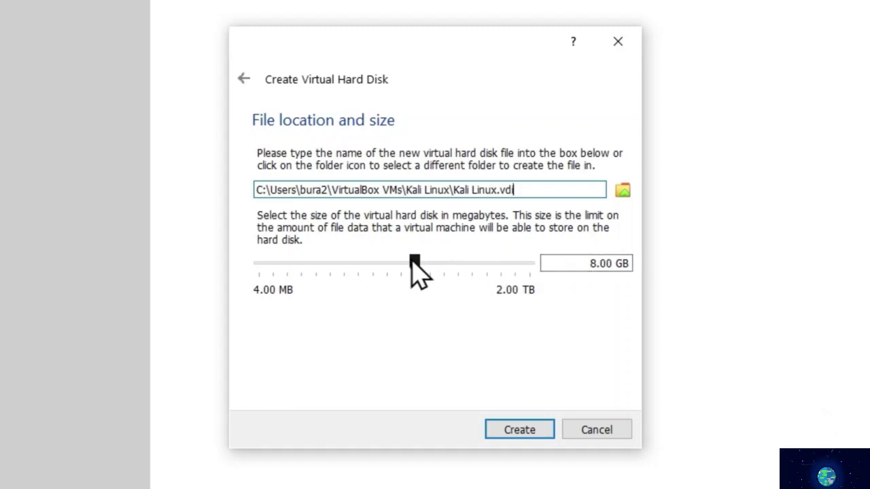
drag(414, 261, 433, 263)
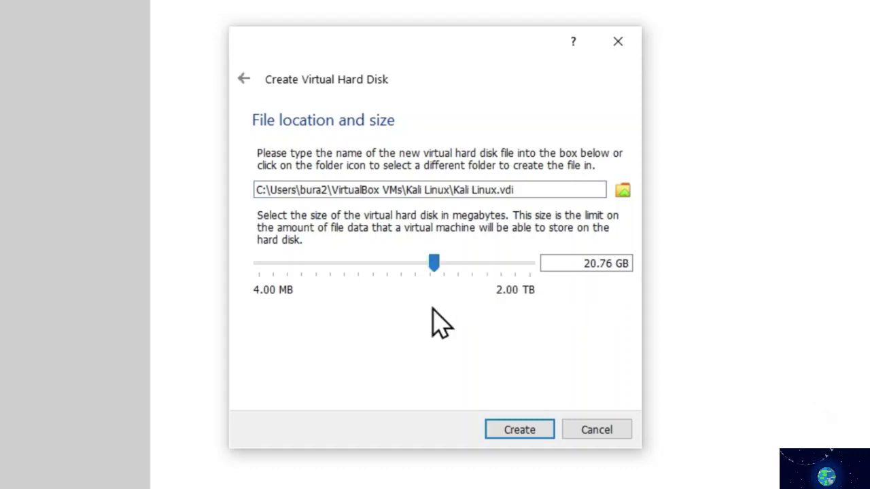
drag(433, 263, 441, 263)
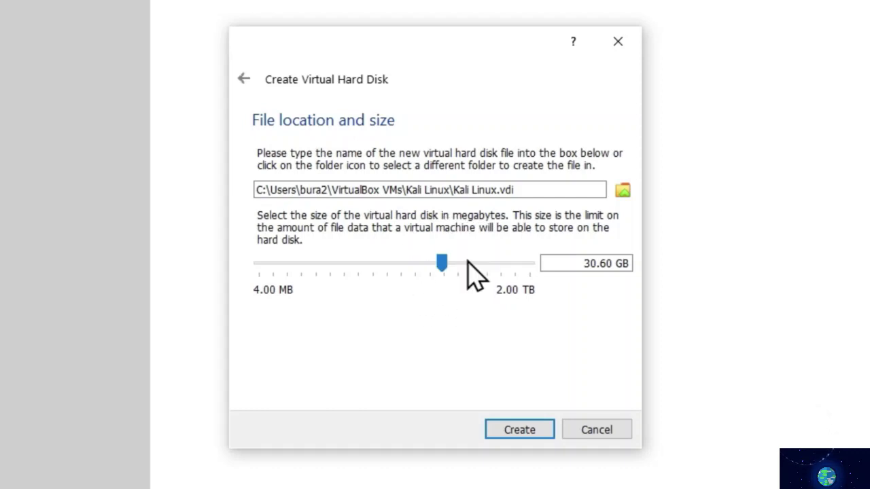
mouse_move(448, 273)
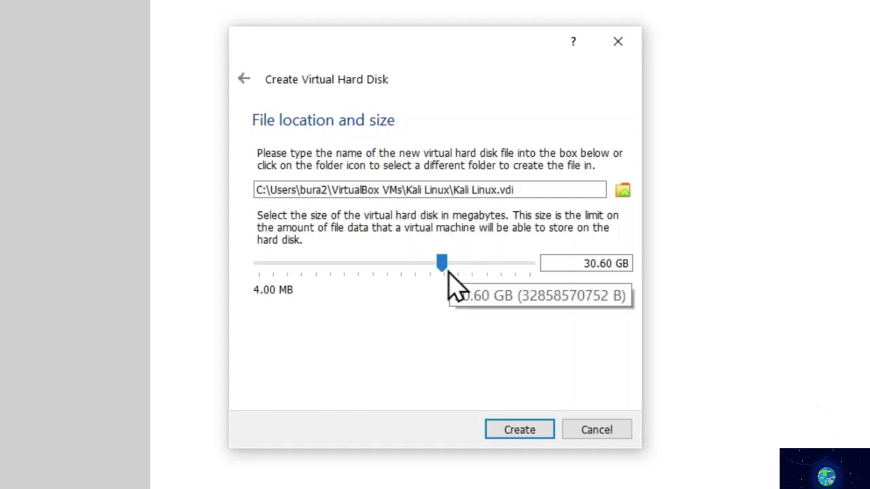
click(533, 431)
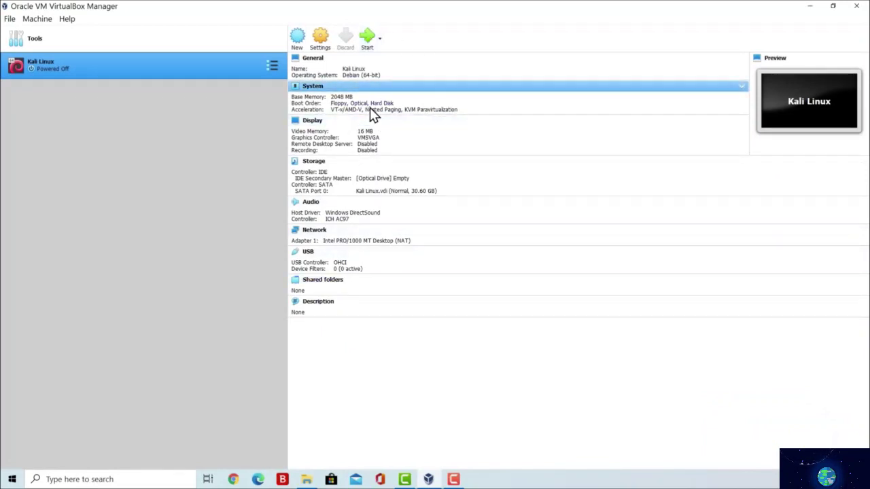
click(809, 6)
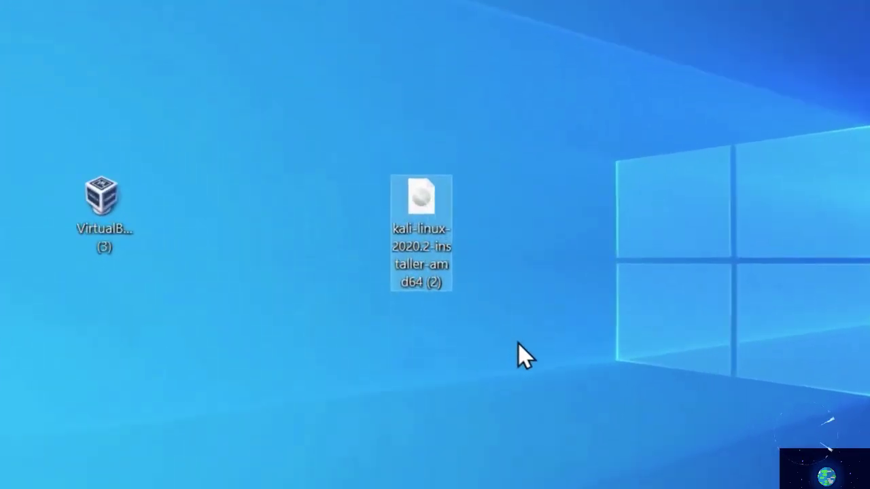
drag(483, 301, 372, 171)
drag(329, 119, 329, 119)
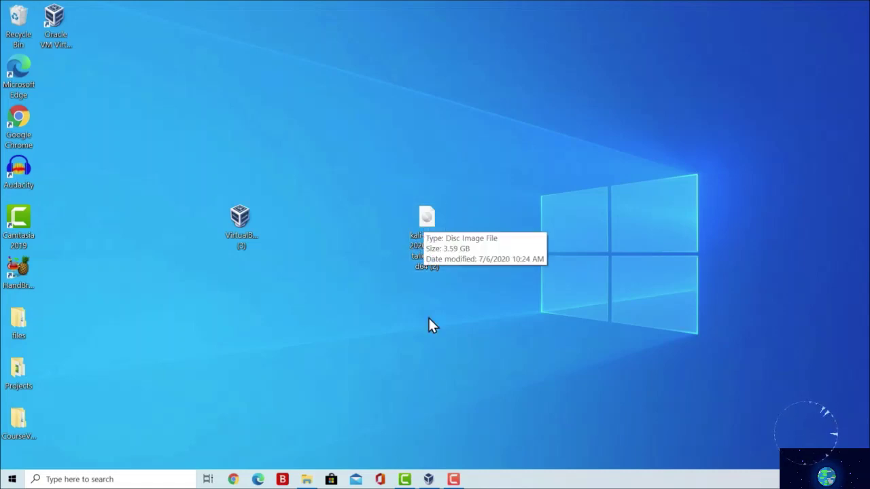
click(429, 480)
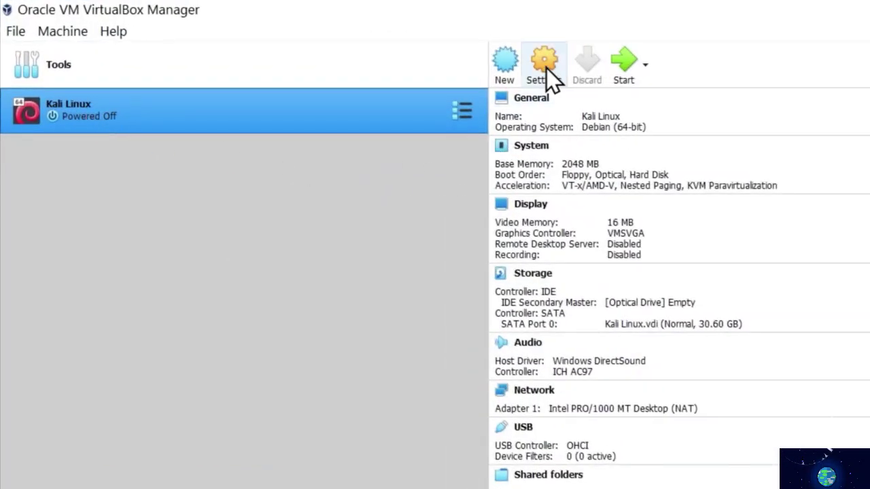
- In Storage settings, remove the empty IDE optical drive and add a new optical drive
click(546, 68)
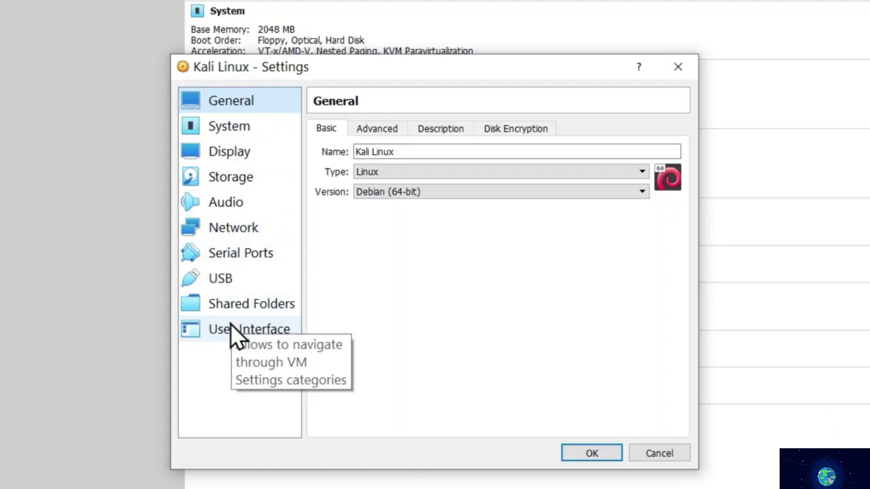
click(241, 177)
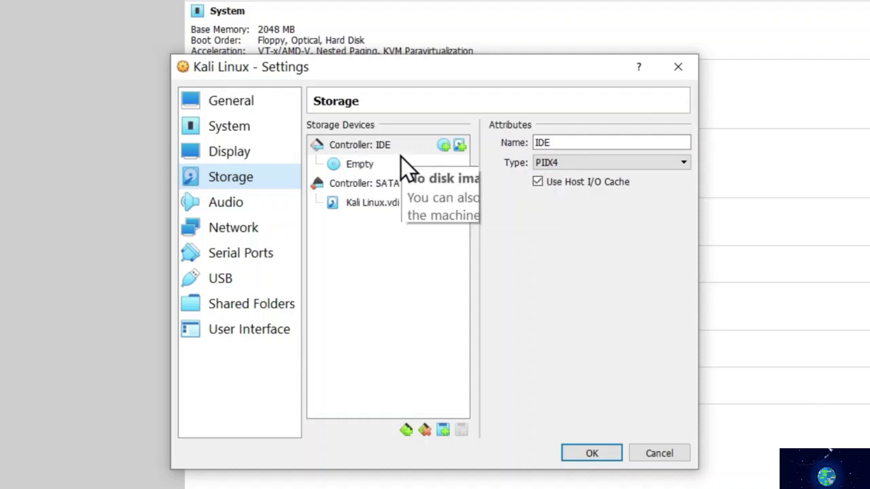
click(361, 168)
right_click(362, 163)
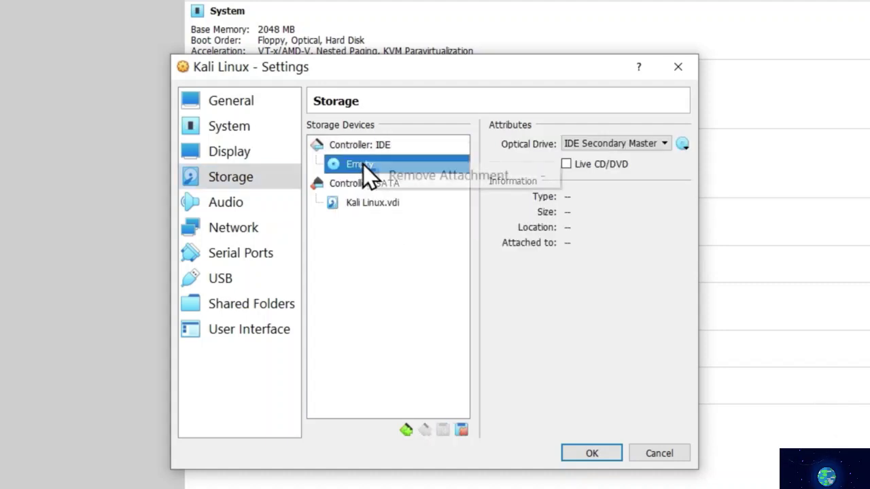
click(421, 175)
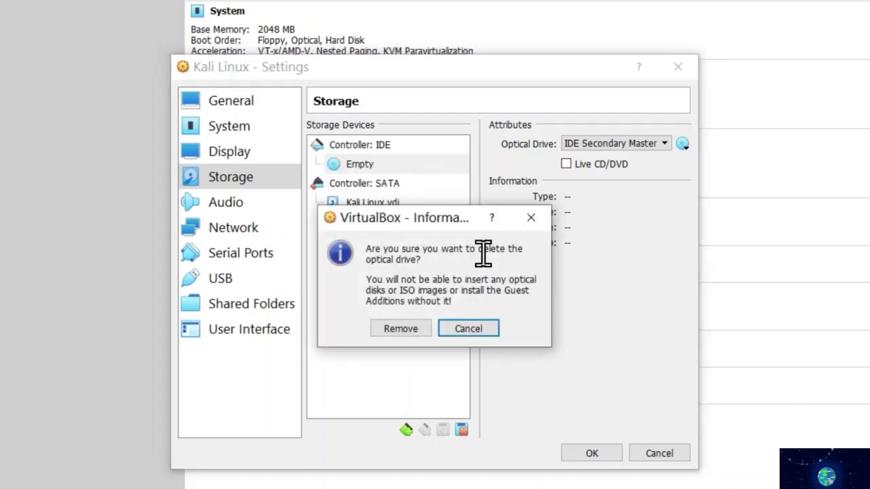
click(403, 331)
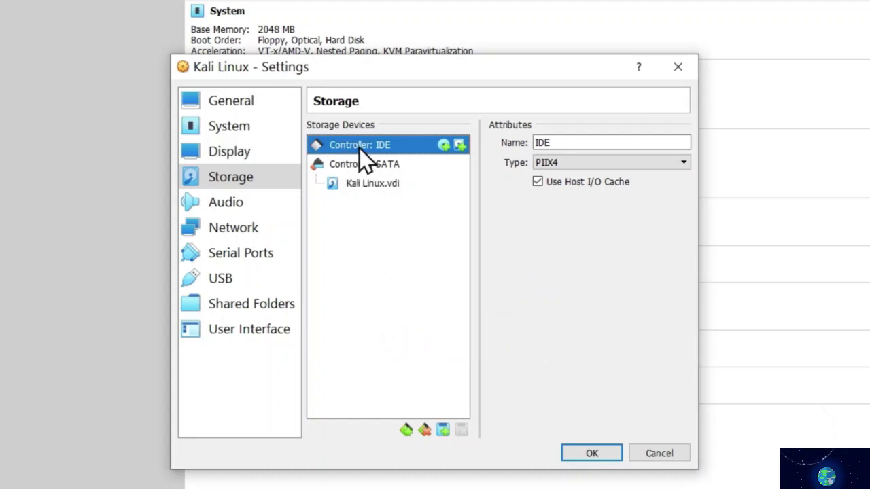
click(443, 146)
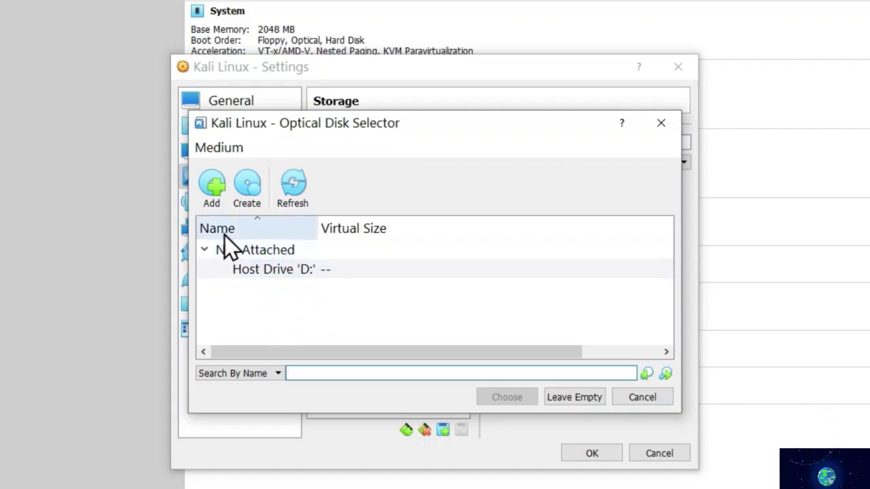
- Attach kali-linux-2020.2-installer-amd64 (2).iso from the Desktop to the optical drive and save settings
click(217, 184)
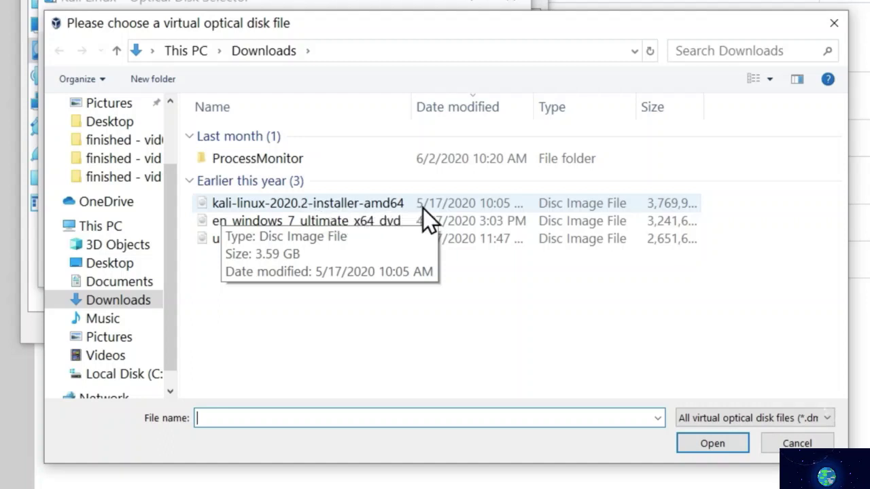
click(115, 265)
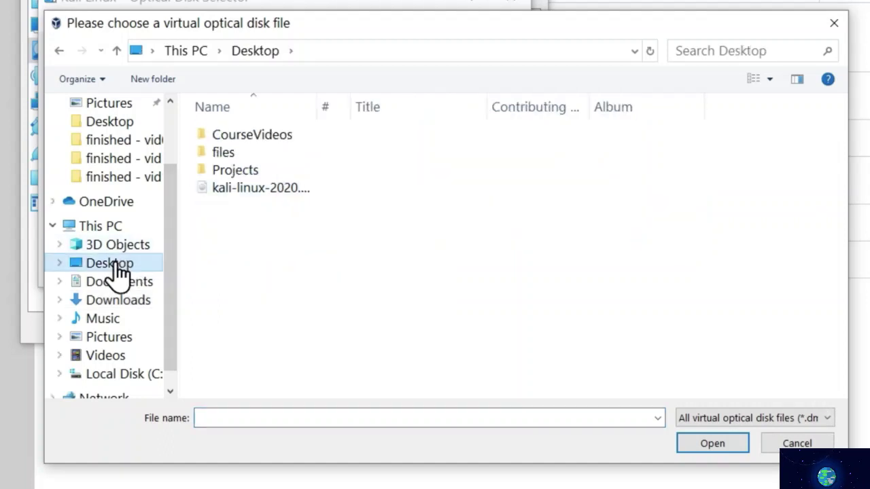
click(270, 193)
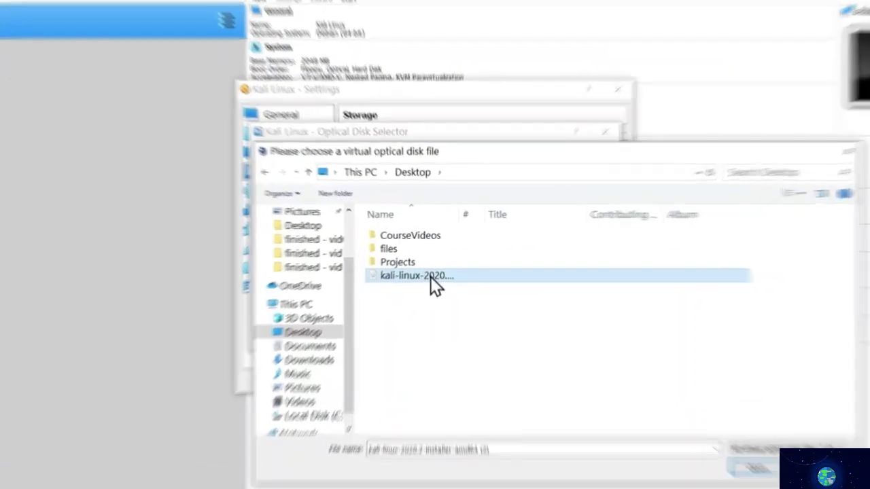
double_click(421, 267)
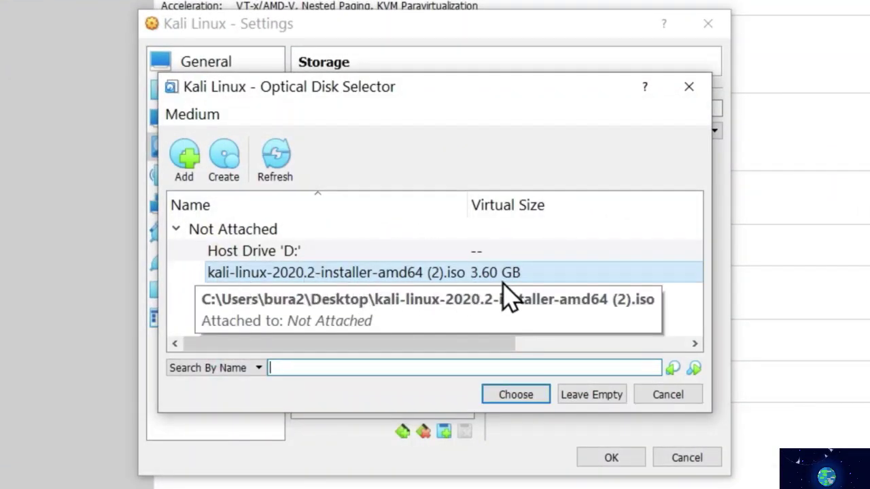
scroll(498, 414, right, 3)
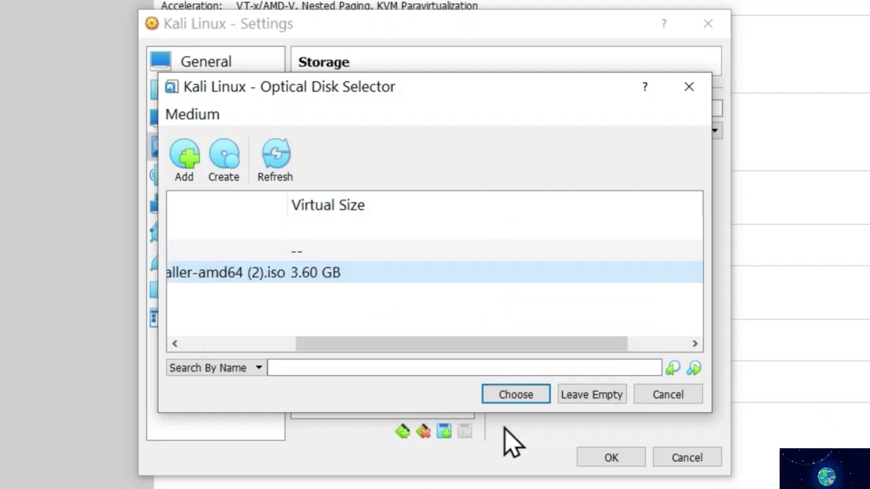
click(520, 396)
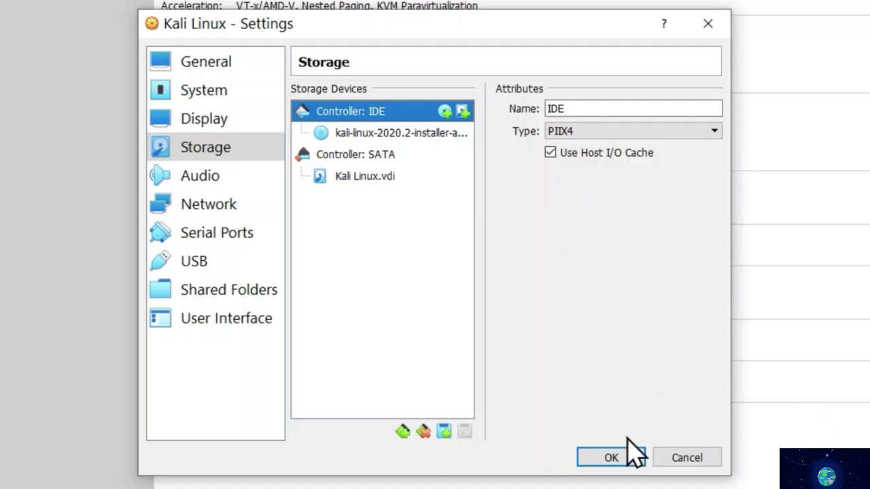
click(611, 459)
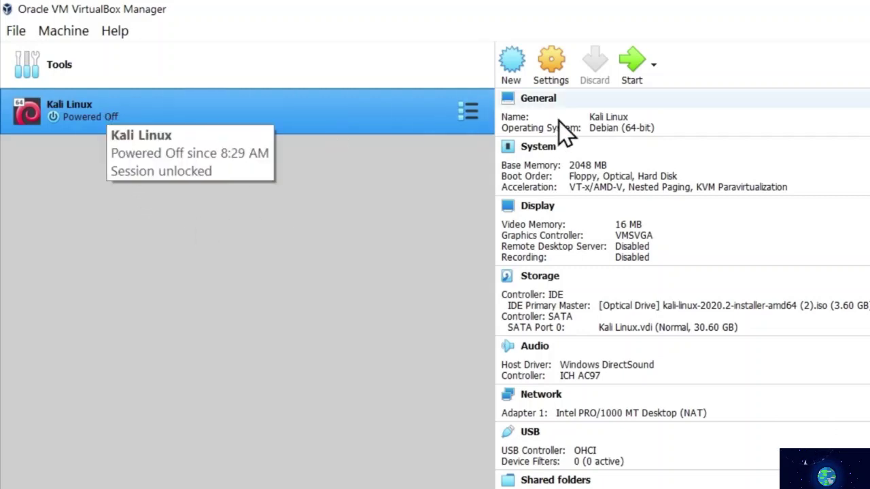
- Boot the Kali Linux VM in full screen and launch the Graphical install entry
click(630, 58)
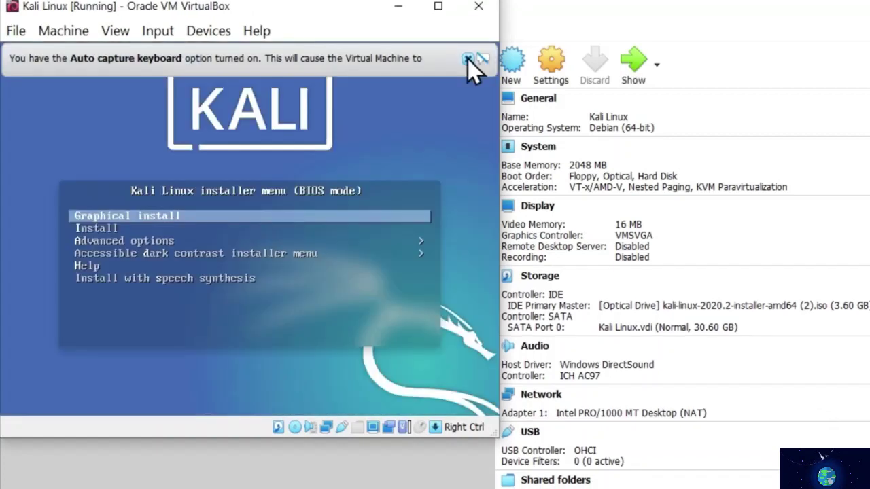
click(468, 58)
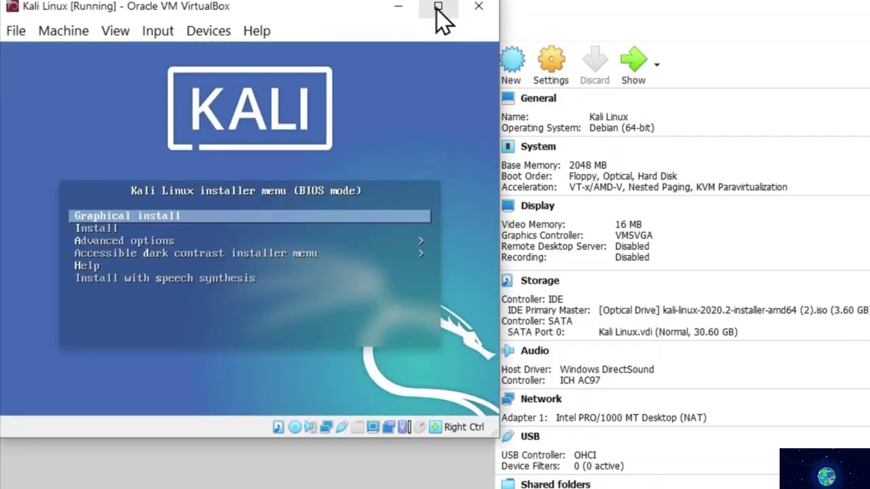
click(437, 7)
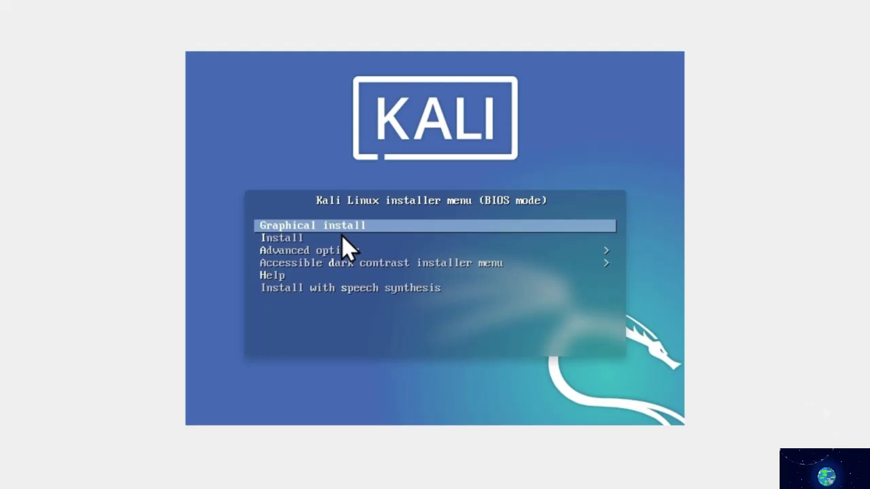
key(Return)
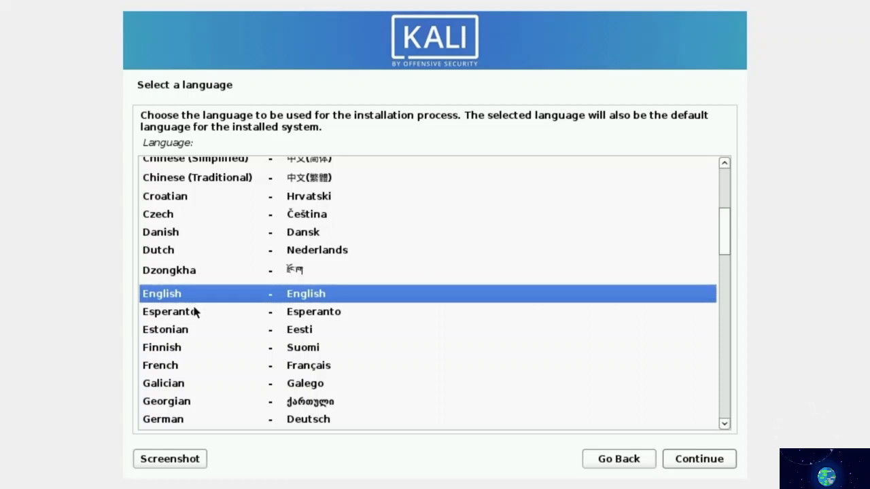
- Choose English as the installer language and keep United States as the location
click(164, 317)
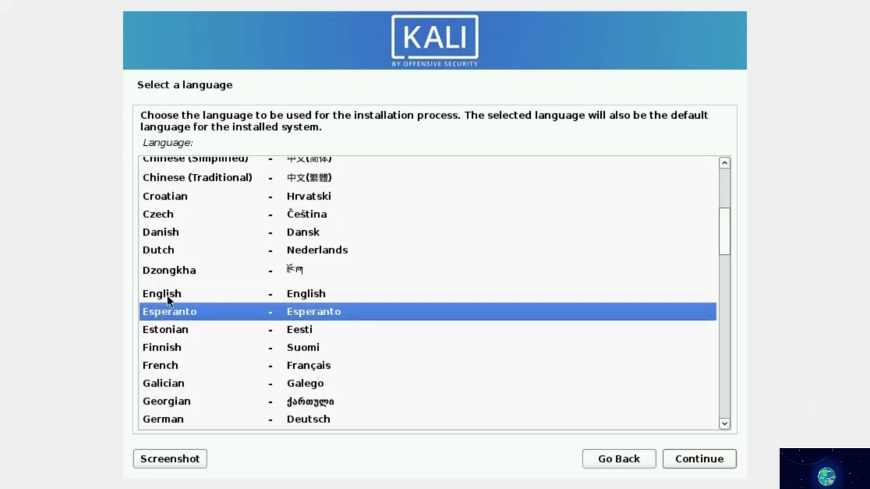
click(168, 296)
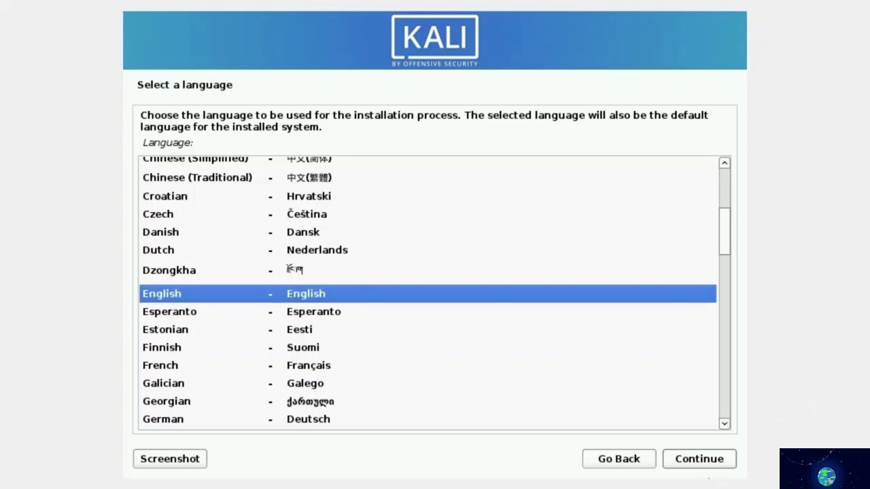
click(693, 459)
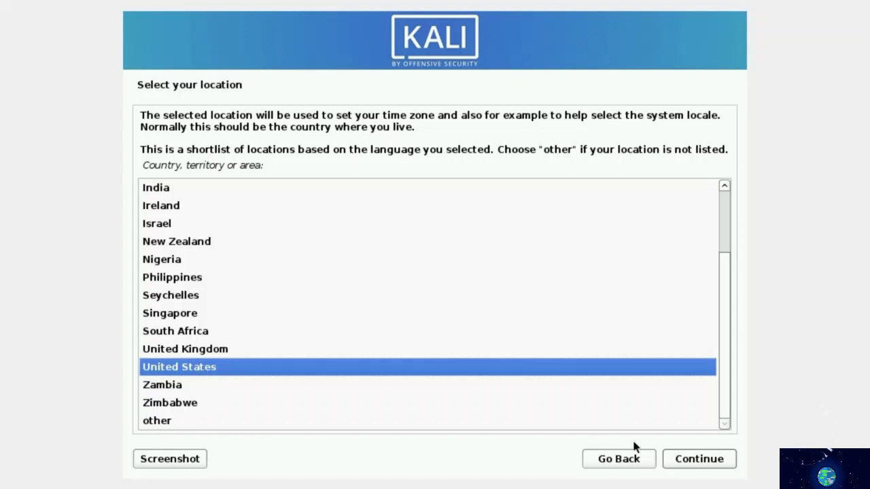
click(708, 466)
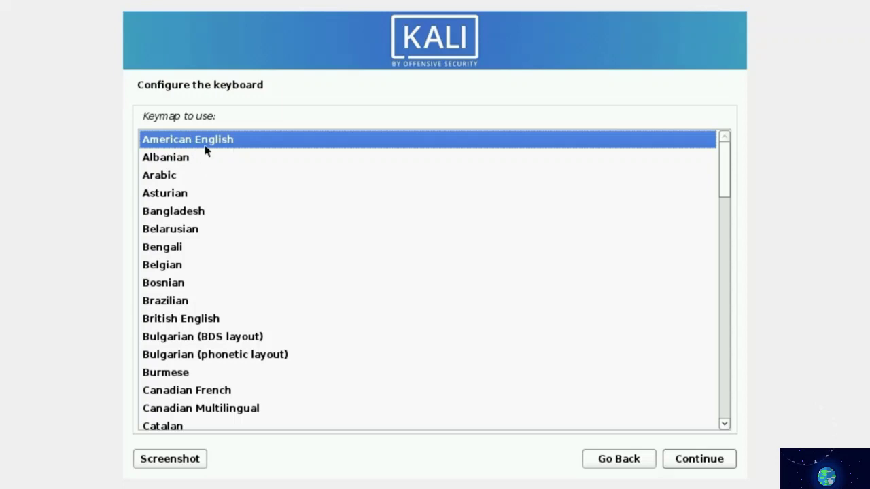
- Accept the American English keymap
click(697, 463)
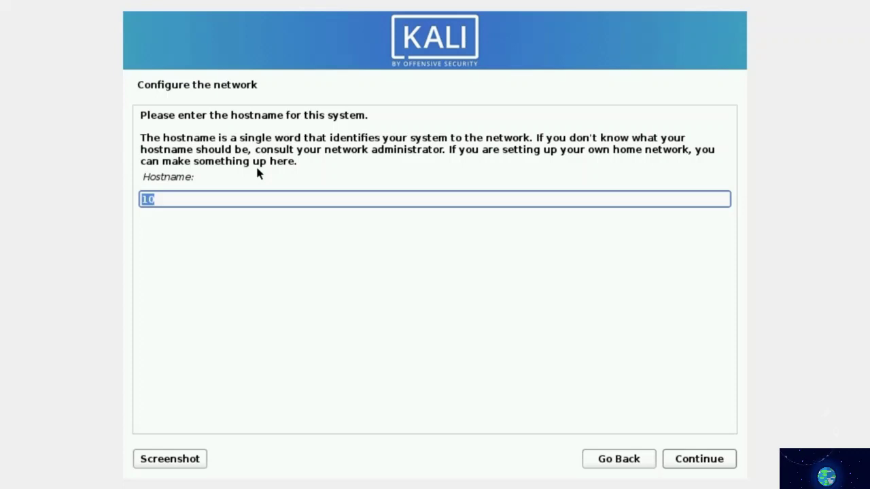
- Set the hostname to Kali and leave the domain name blank
text(Kali)
click(699, 464)
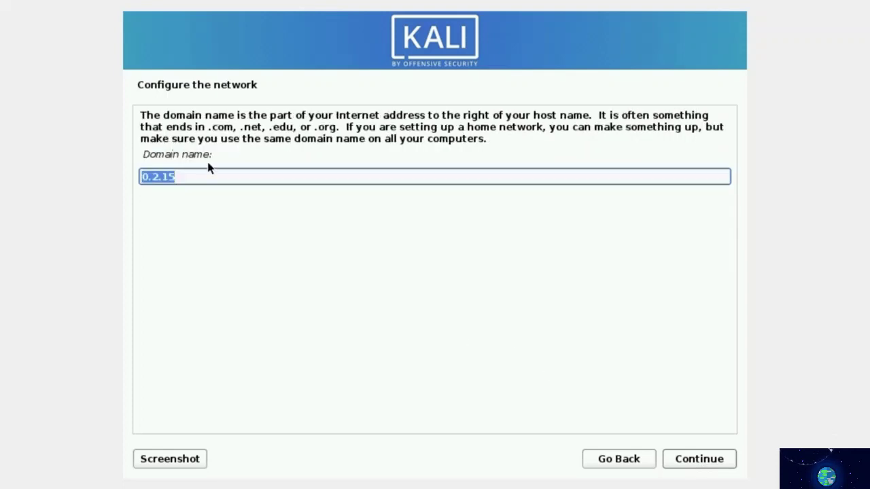
key(BackSpace)
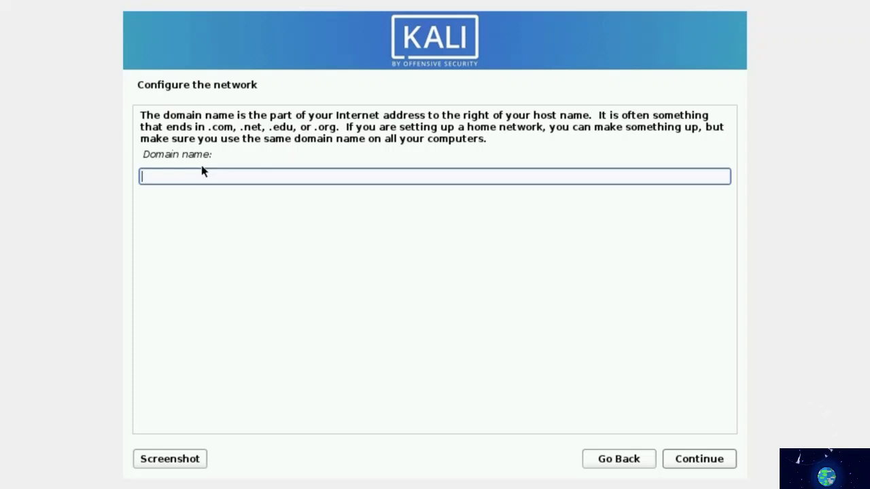
click(695, 462)
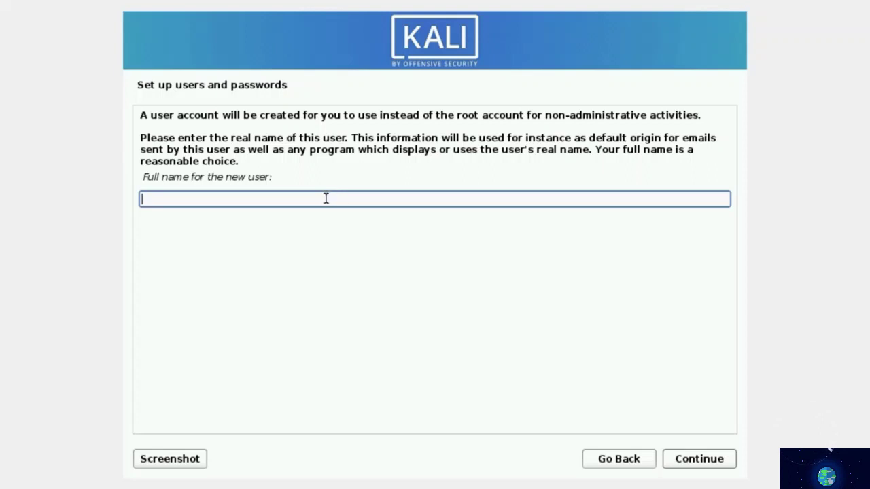
- Enter the new user's full name and accept the suggested username
text(MrHacker)
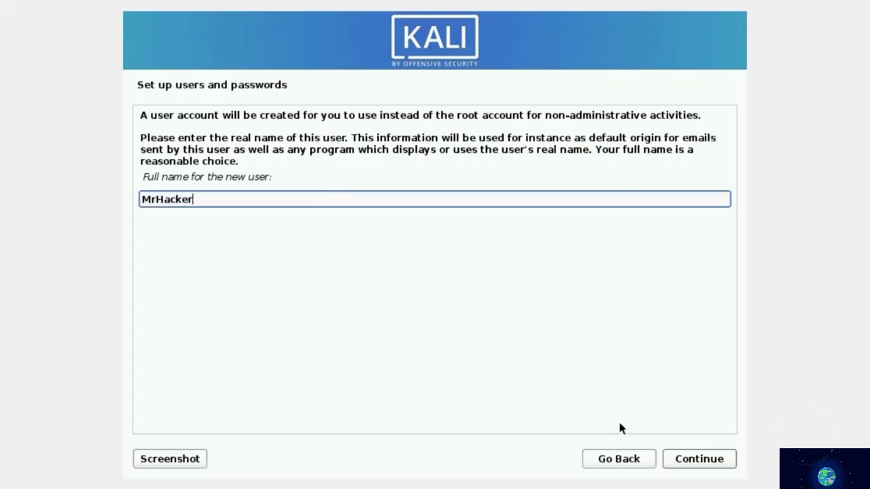
click(703, 464)
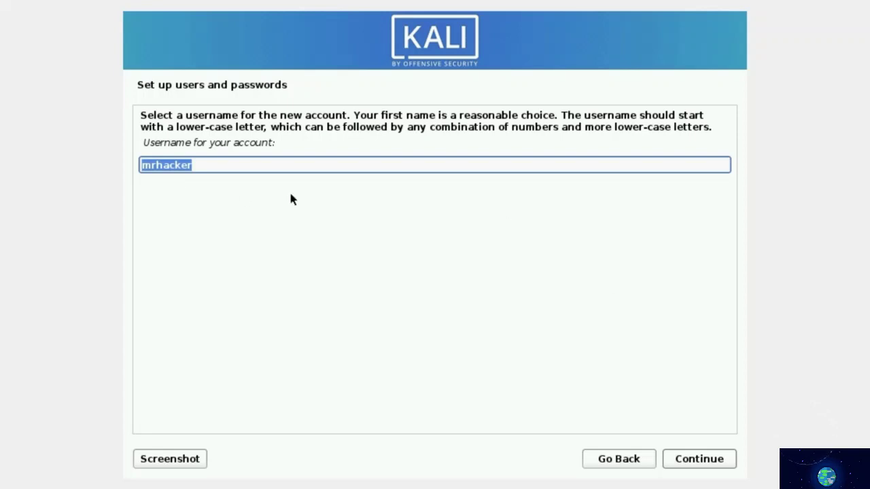
click(696, 463)
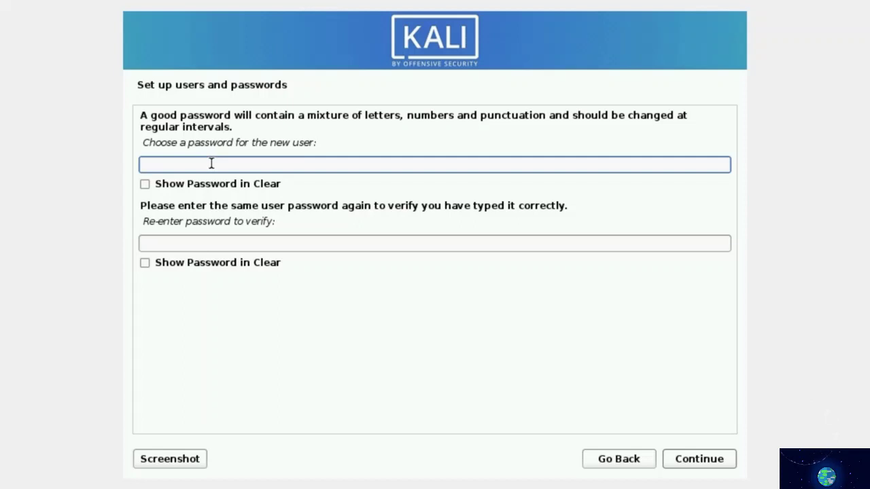
- Enter the new user's password in both password fields and continue
text(kali)
key(BackSpace)
key(BackSpace)
key(BackSpace)
key(BackSpace)
text(kalikali)
key(Tab)
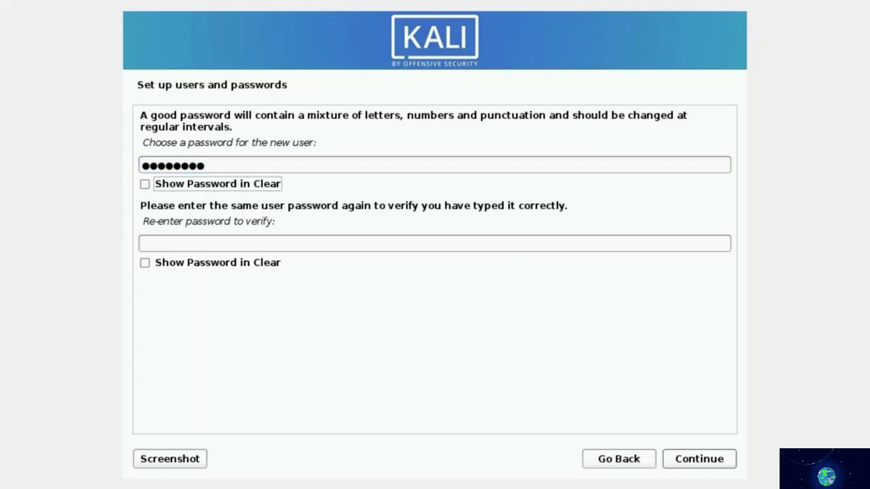
key(Tab)
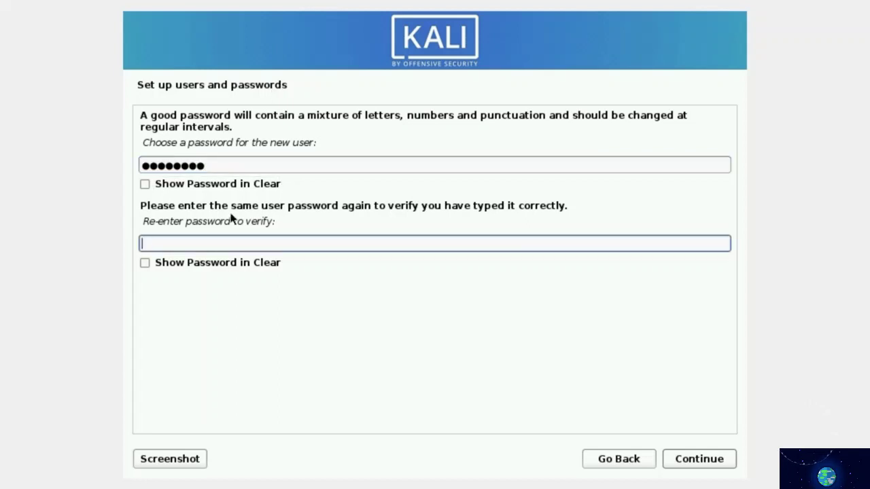
text(kalikali)
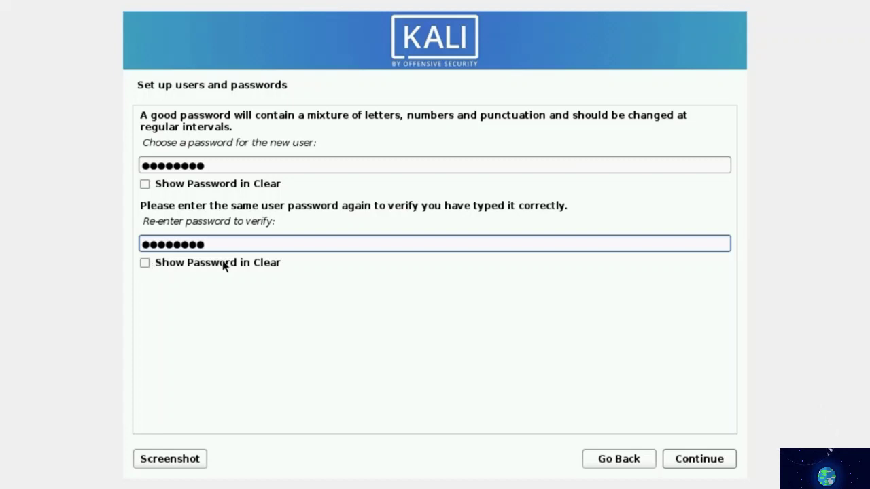
click(698, 462)
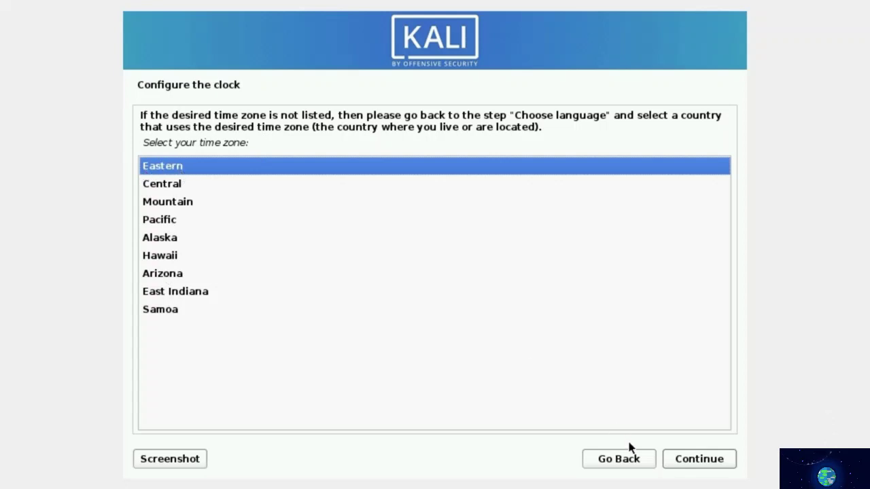
- Accept Eastern as the time zone
click(701, 467)
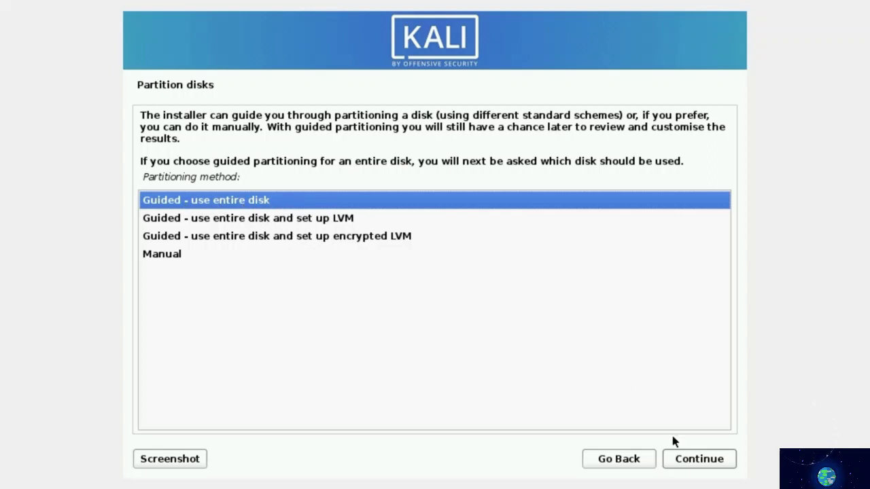
- Choose Guided - use entire disk on the 32.9 GB VBOX HARDDISK (sda)
click(690, 463)
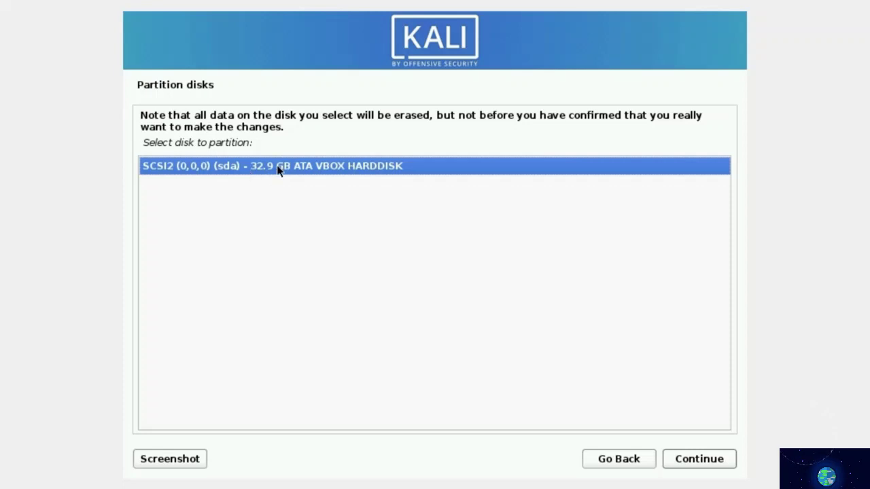
click(685, 462)
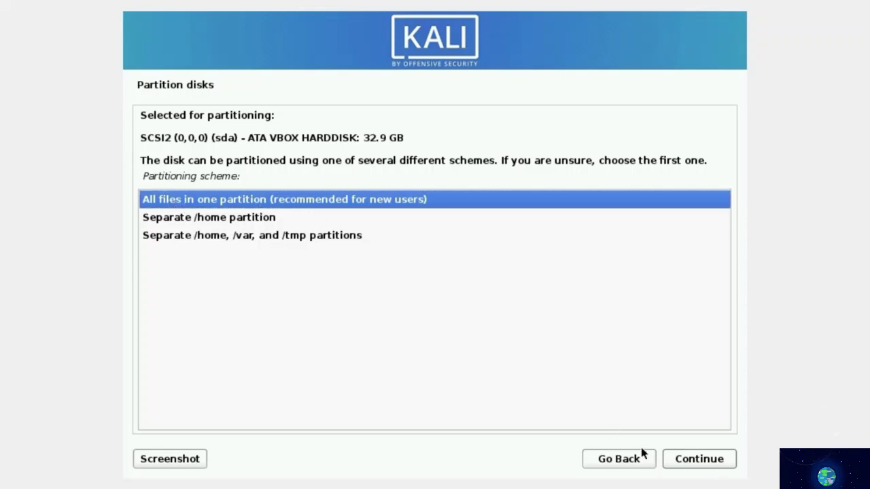
- Keep all files in one partition and finish partitioning: 30.7 GB ext4 root, 2.1 GB swap
click(697, 461)
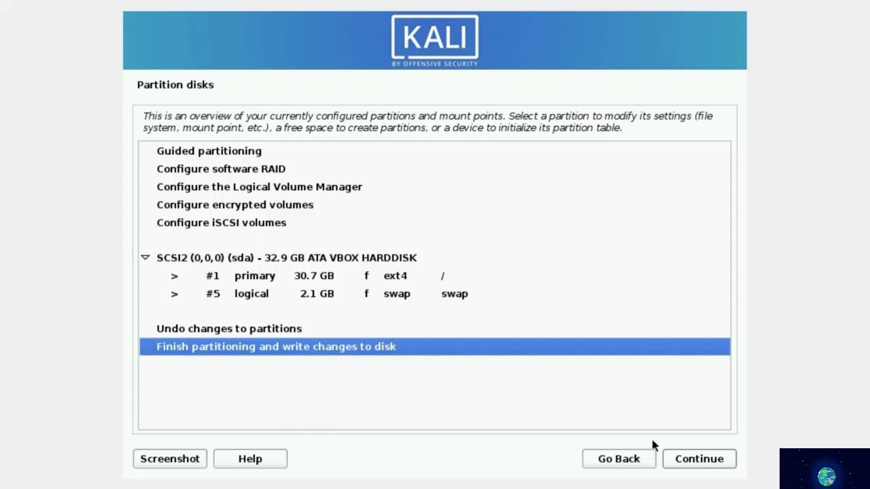
click(701, 466)
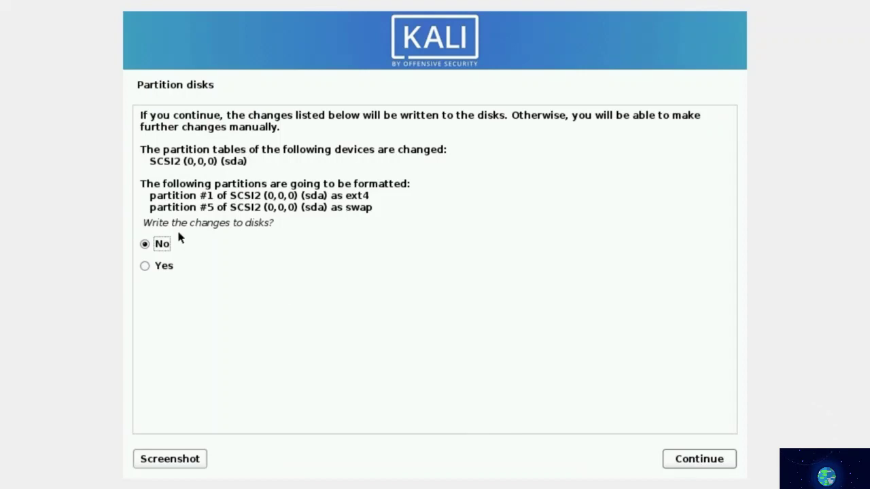
- Answer Yes to writing the ext4 and swap partitions to disk
click(146, 267)
click(689, 463)
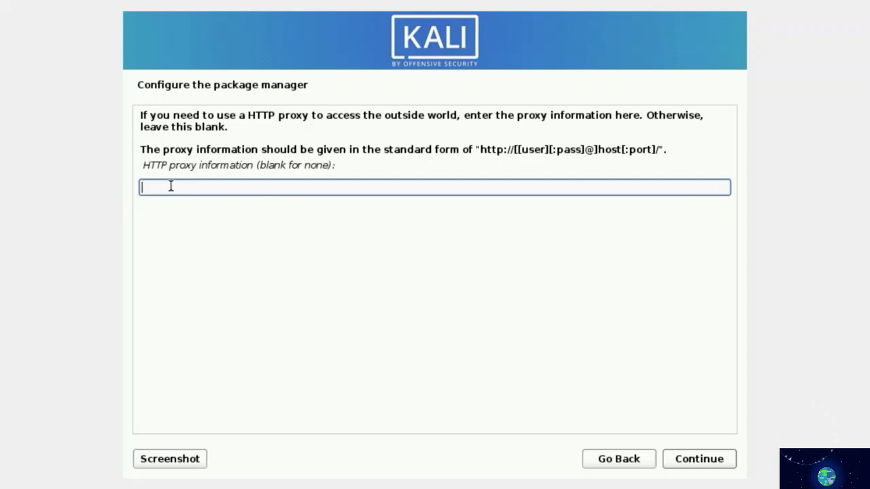
- Continue past the HTTP proxy prompt with the field left blank
click(707, 460)
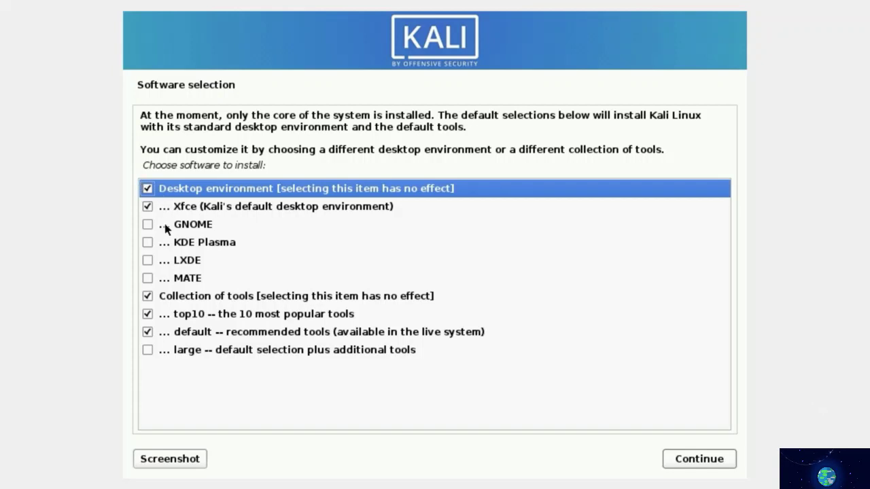
- Check 'large -- default selection plus additional tools' alongside Xfce, top10 and default, then begin installation
click(147, 351)
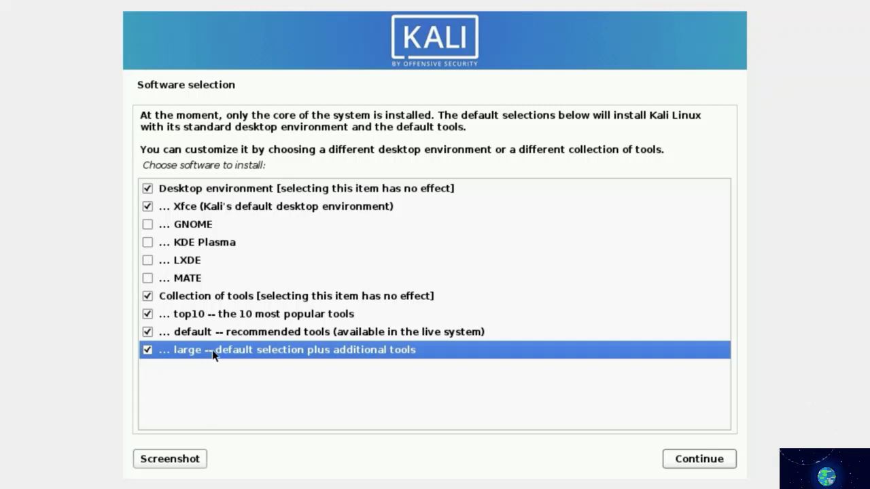
click(683, 462)
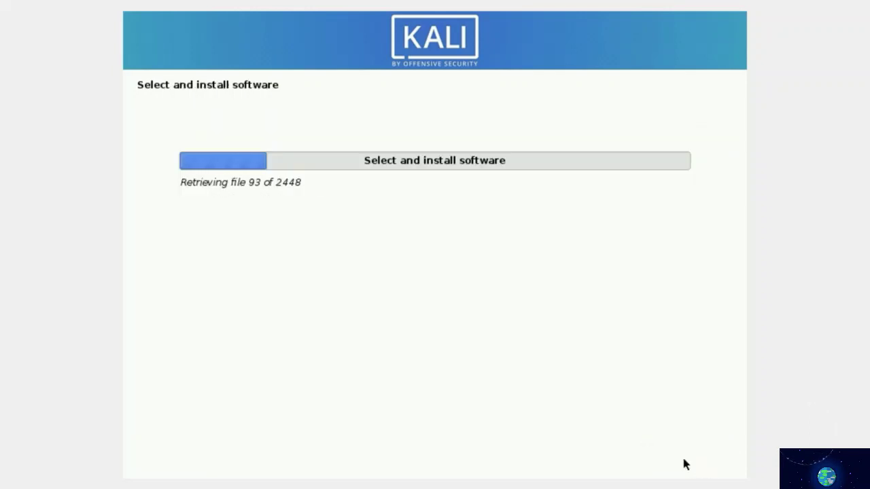